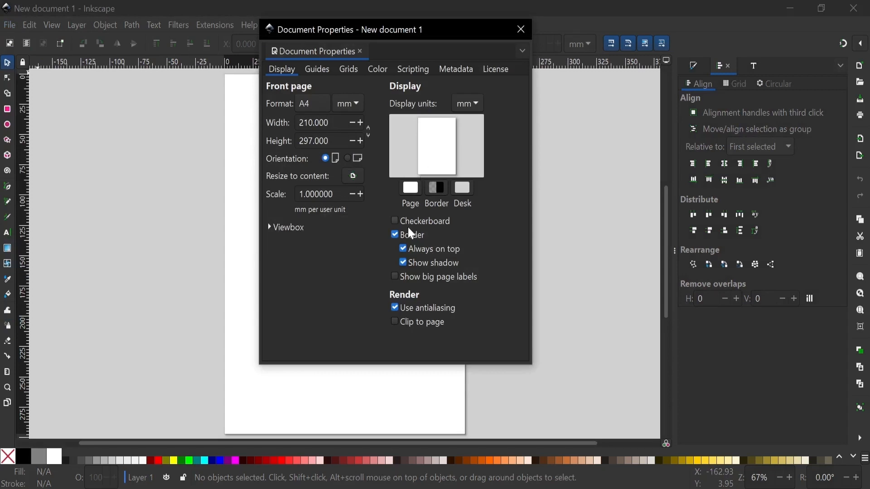
# - Turn off the page border and set the page background colour's lightness to 45
pyautogui.click(401, 235)
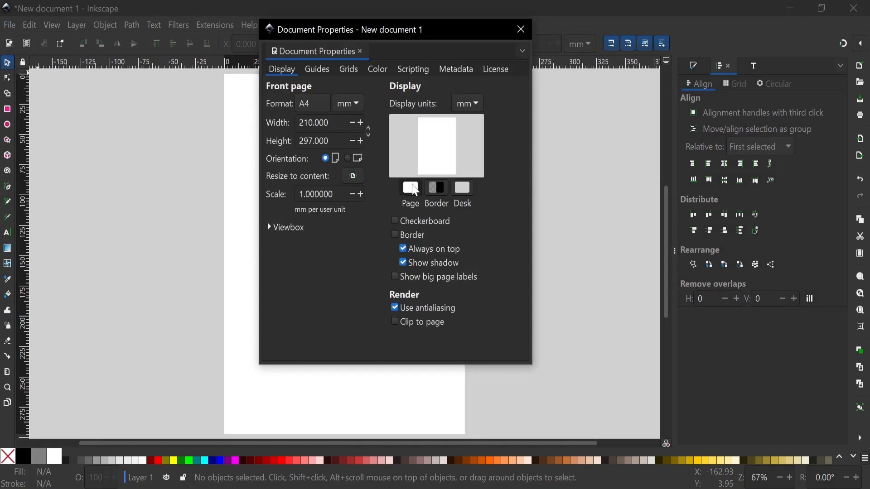
pyautogui.click(410, 188)
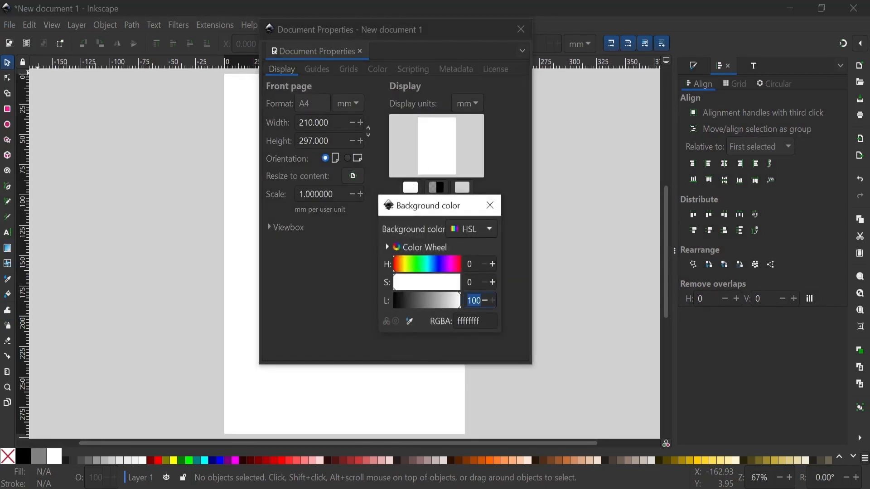
pyautogui.write('45')
pyautogui.press('Return')
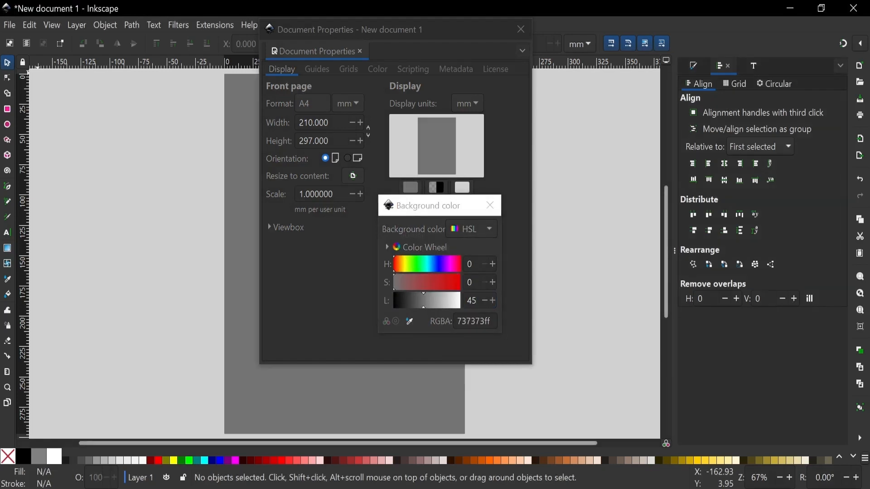
pyautogui.click(493, 215)
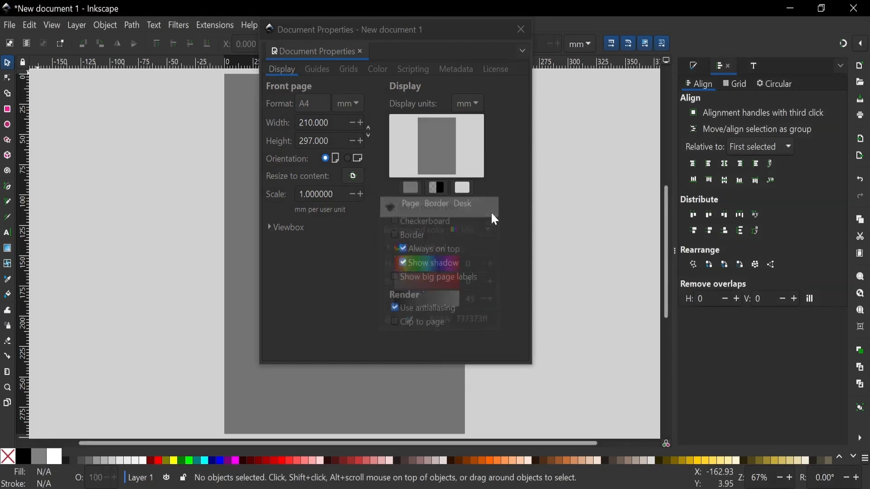
# - Set the desk colour's lightness to 45 and close the document properties
pyautogui.click(463, 189)
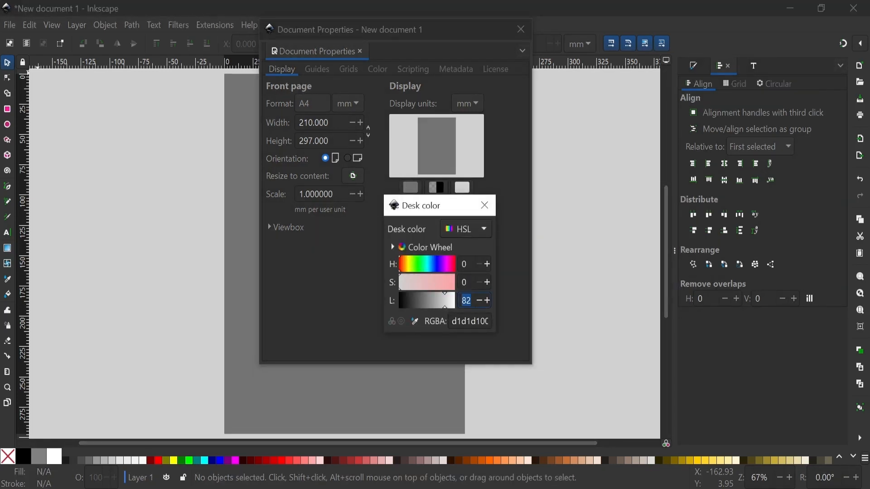
pyautogui.write('45')
pyautogui.press('Return')
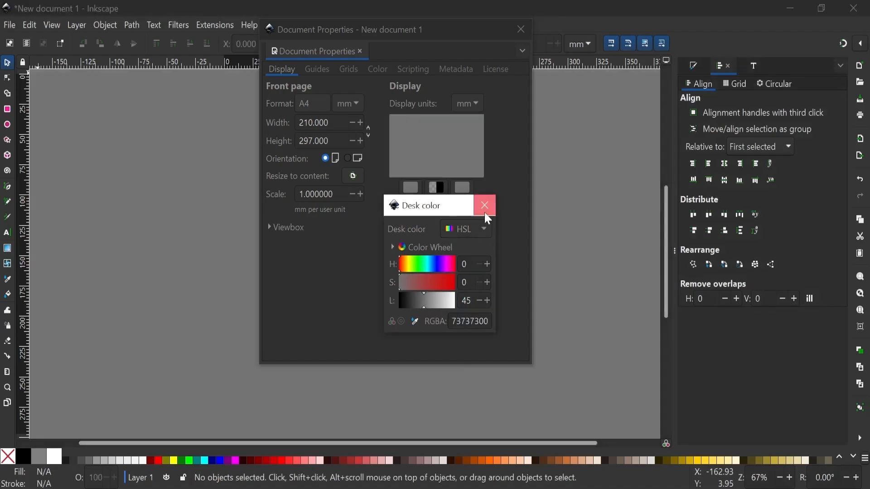
pyautogui.click(484, 206)
pyautogui.click(520, 28)
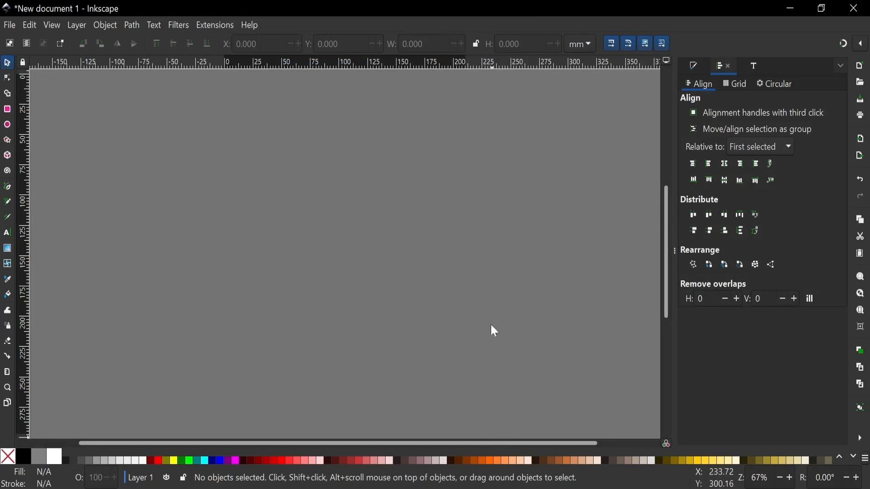
# - Draw a blue circle with a radius of about 87 mm, then duplicate it and fill the copy black
pyautogui.click(7, 125)
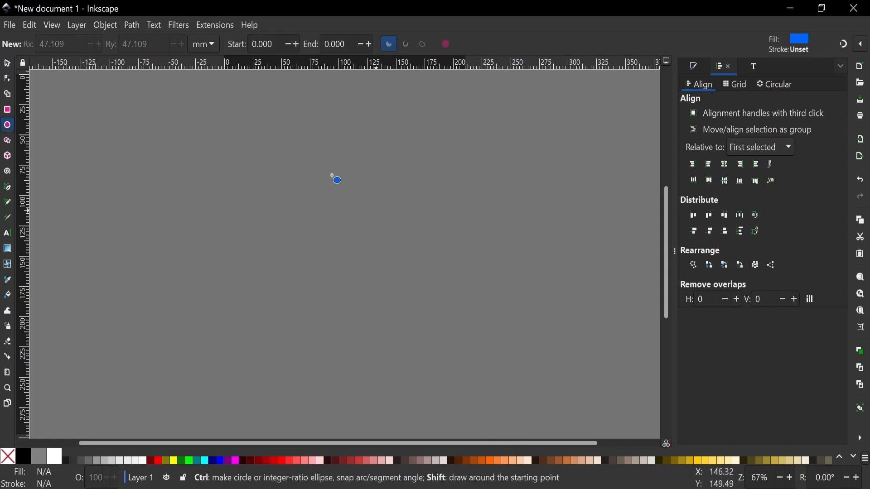
pyautogui.moveTo(322, 243); pyautogui.dragTo(425, 348)
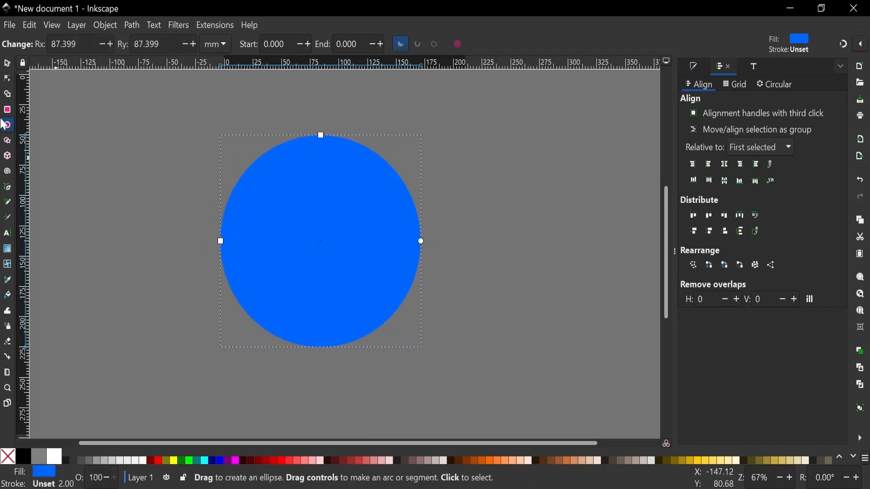
pyautogui.click(8, 64)
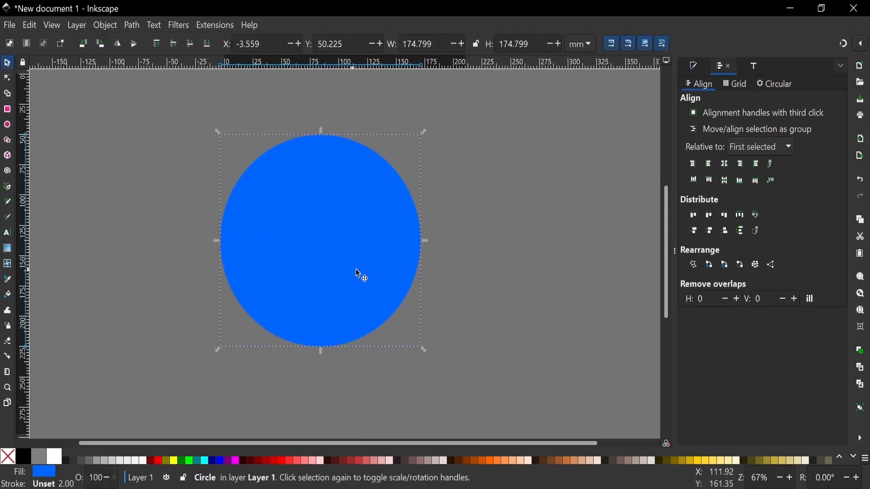
pyautogui.press('ctrl')
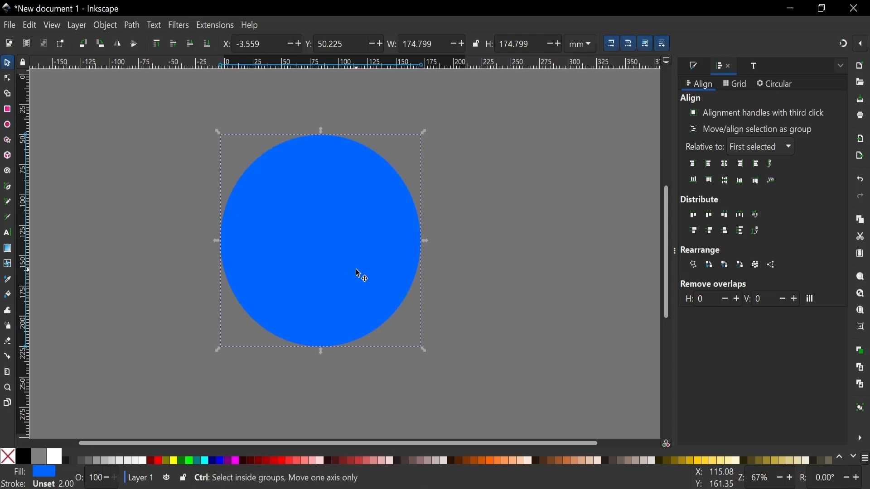
pyautogui.click(23, 458)
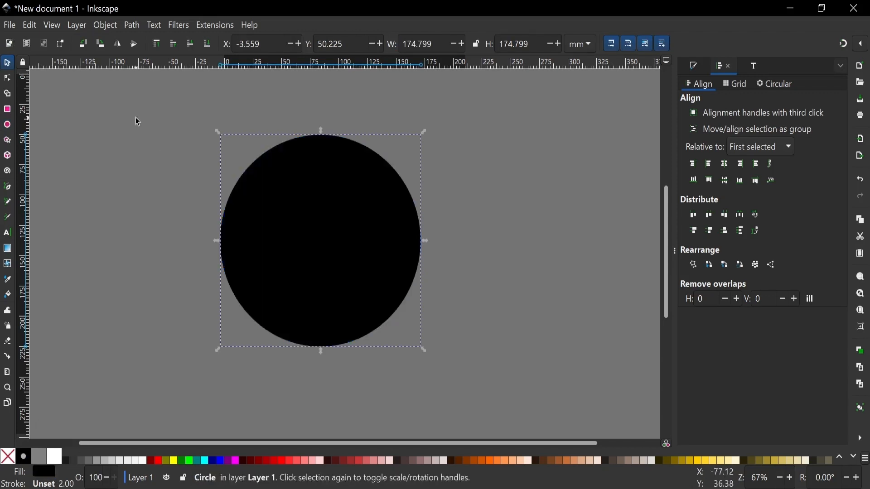
# - Convert both stacked circles from objects to paths
pyautogui.moveTo(134, 100); pyautogui.dragTo(521, 412)
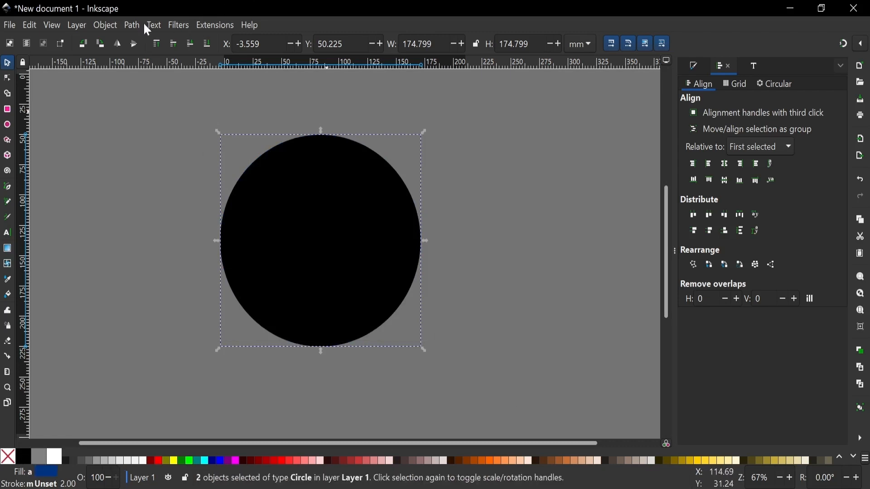
pyautogui.click(132, 25)
pyautogui.click(140, 39)
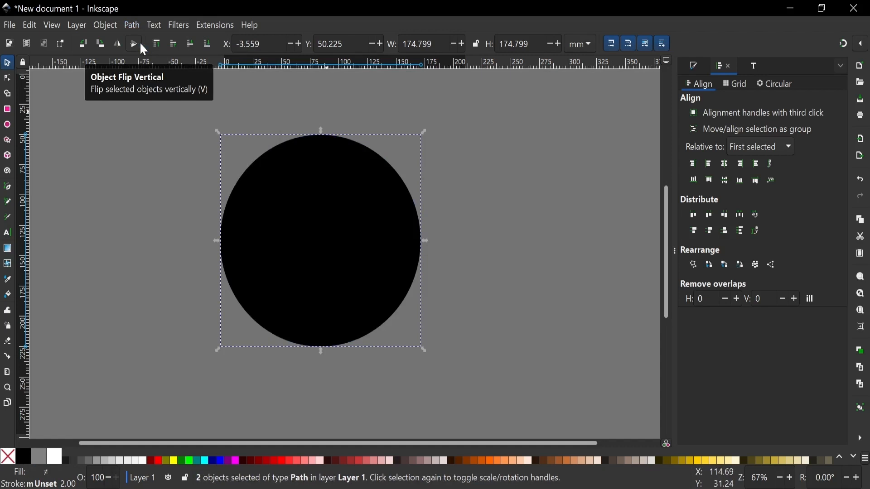
# - Draw a closed straight-sided shape covering the circle's right half, with its straight edge through the circle's top and bottom nodes, about 142 by 239 mm
pyautogui.press('b')
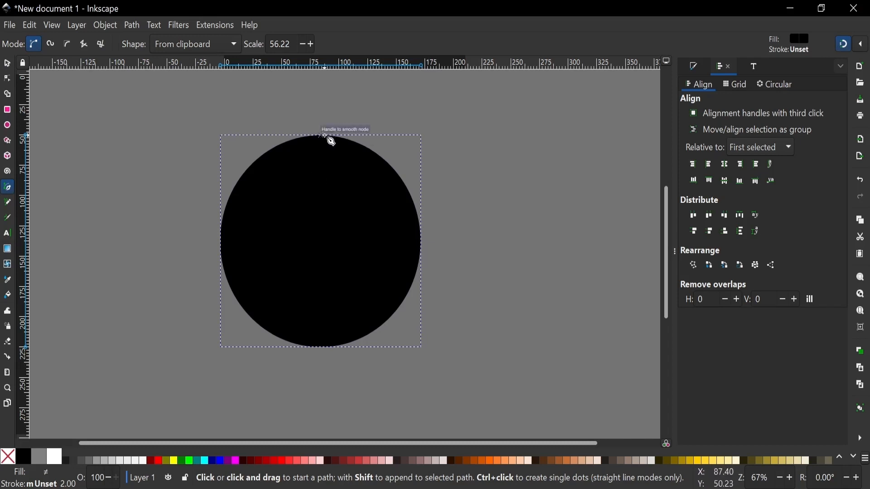
pyautogui.click(325, 136)
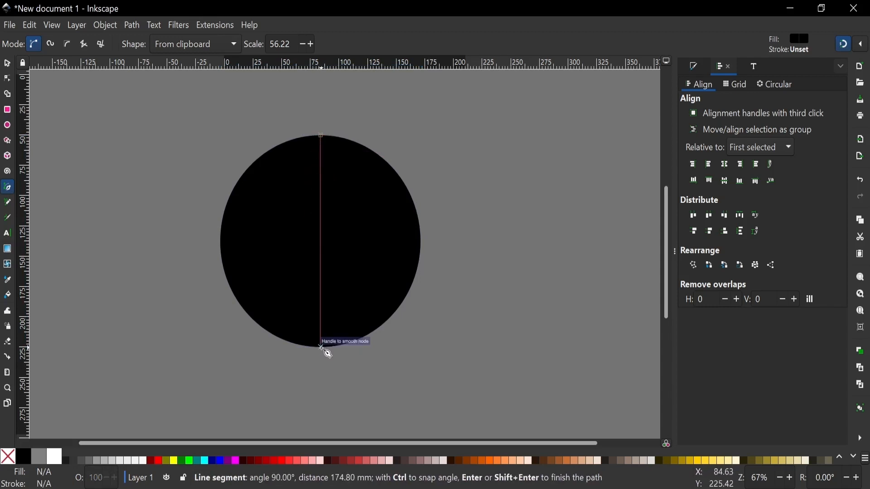
pyautogui.click(321, 347)
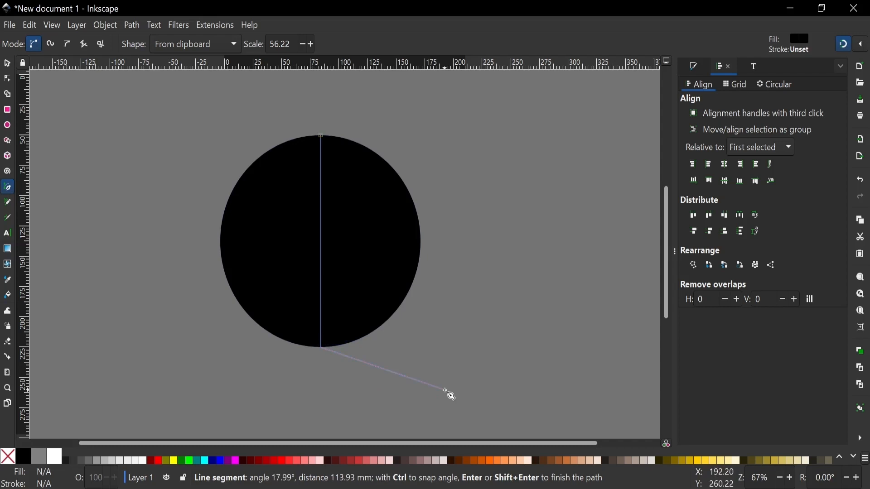
pyautogui.click(446, 391)
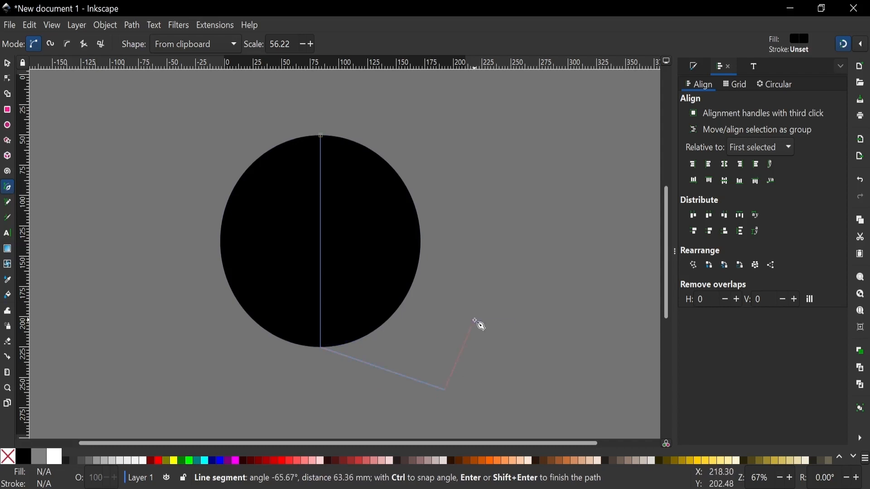
pyautogui.press('BackSpace')
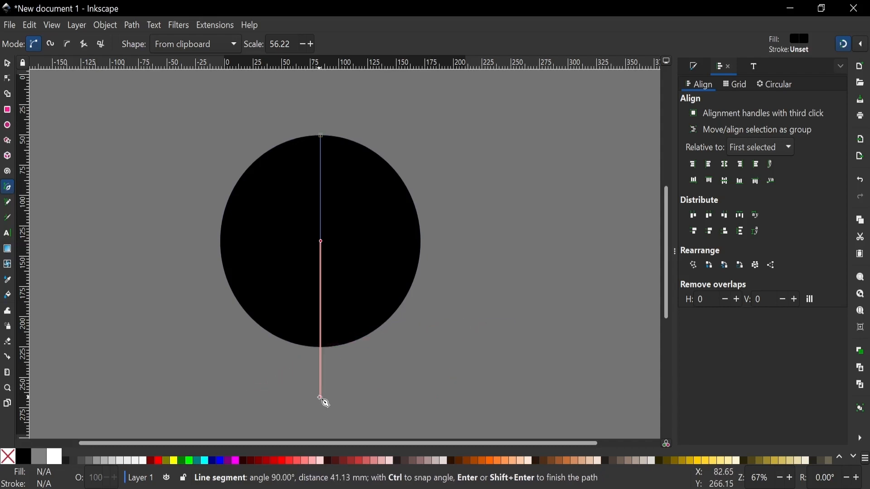
pyautogui.click(321, 391)
pyautogui.click(410, 392)
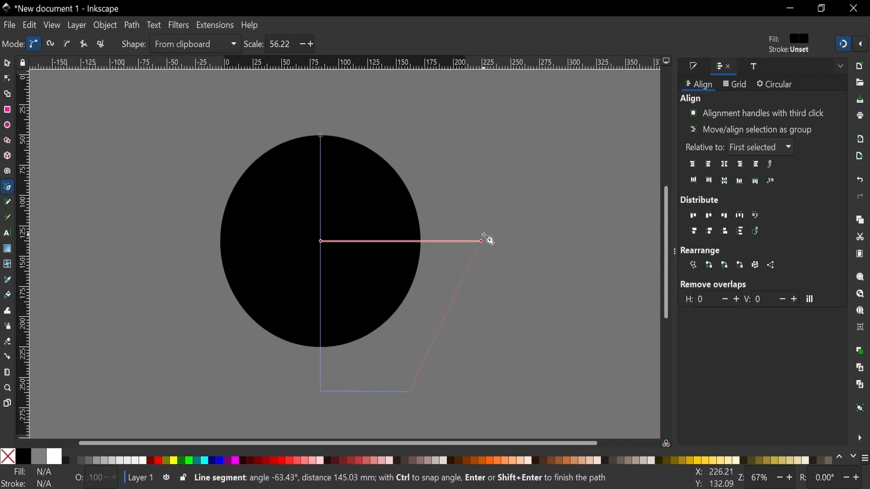
pyautogui.click(483, 236)
pyautogui.click(447, 110)
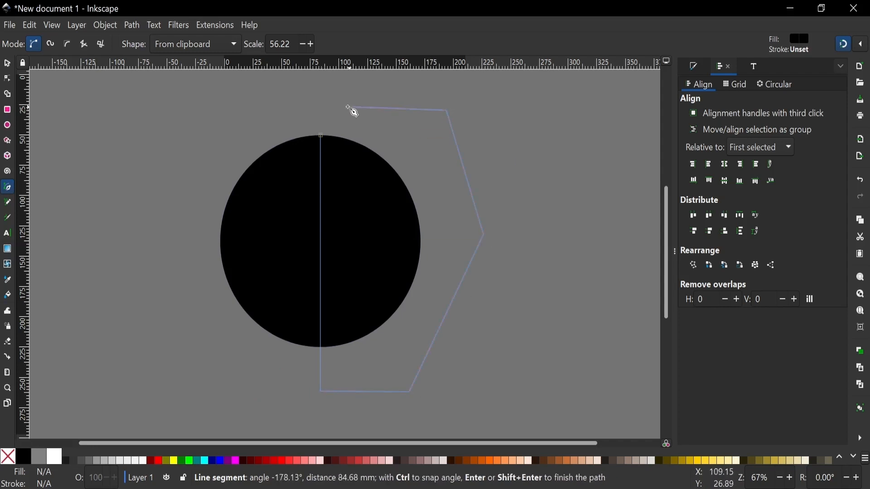
pyautogui.click(321, 103)
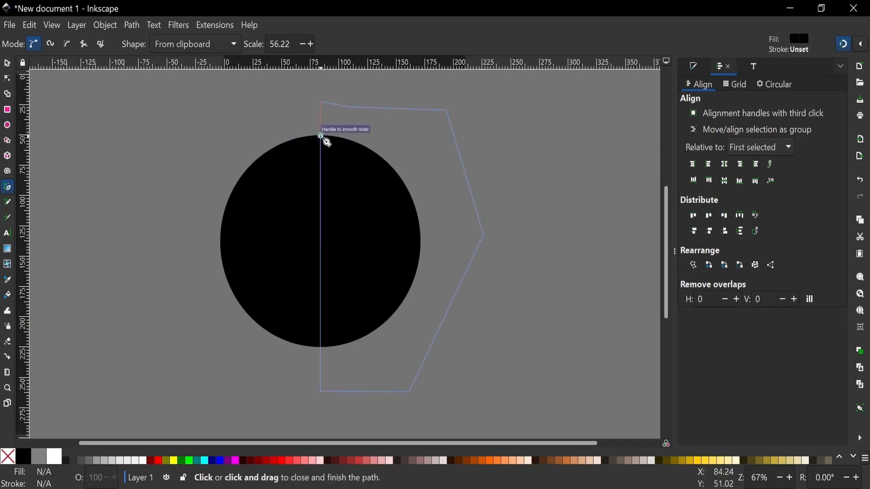
pyautogui.click(322, 136)
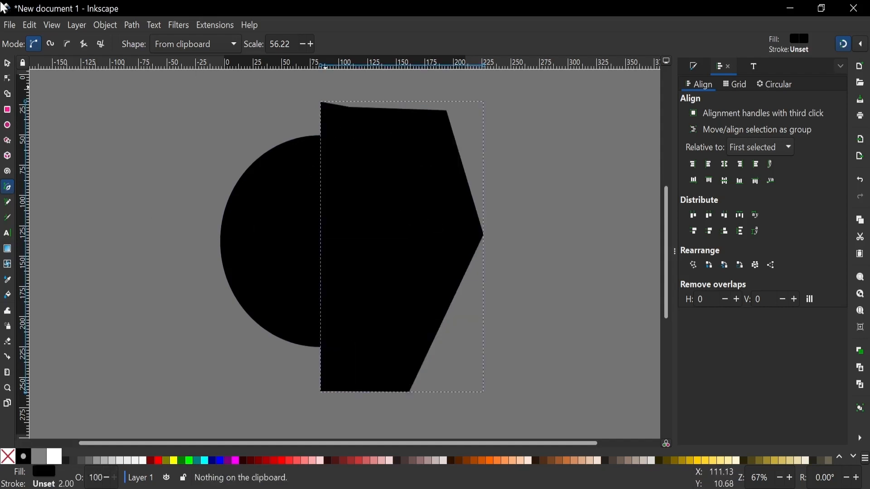
# - Intersect the straight-sided shape with the black circle to leave a black right half over the blue circle
pyautogui.click(7, 66)
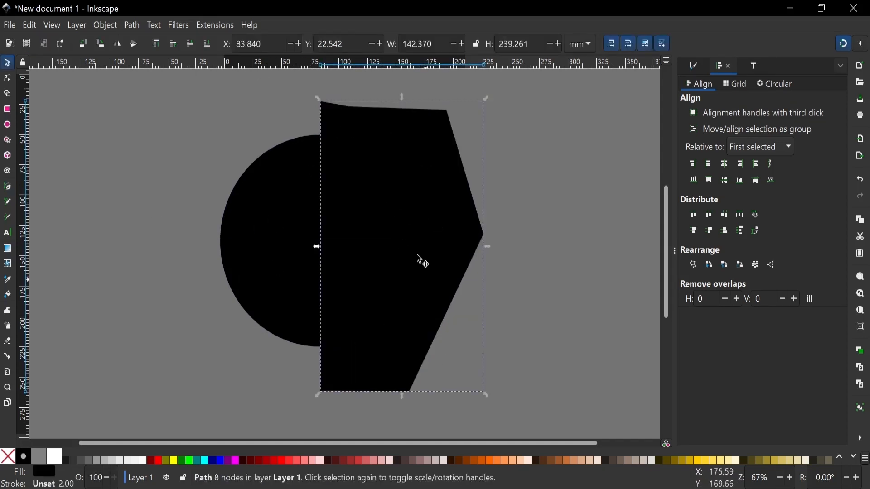
pyautogui.keyDown('shift'); pyautogui.click(286, 253); pyautogui.keyUp('shift')
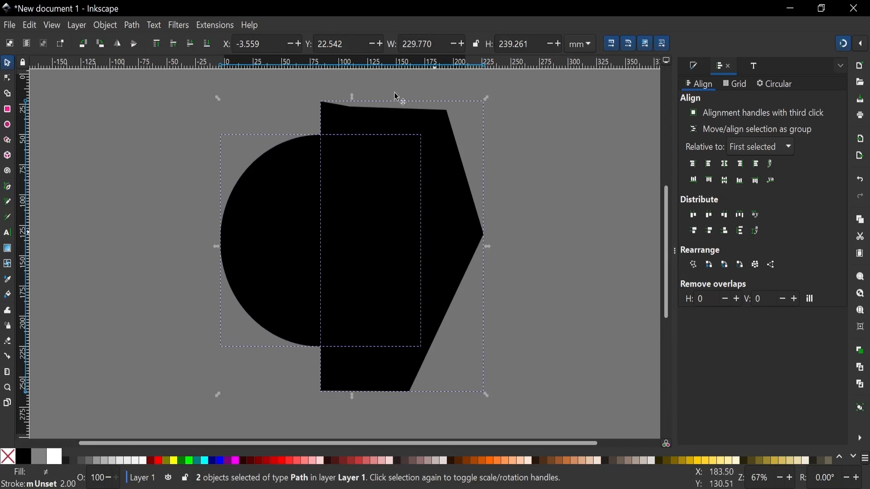
pyautogui.click(132, 25)
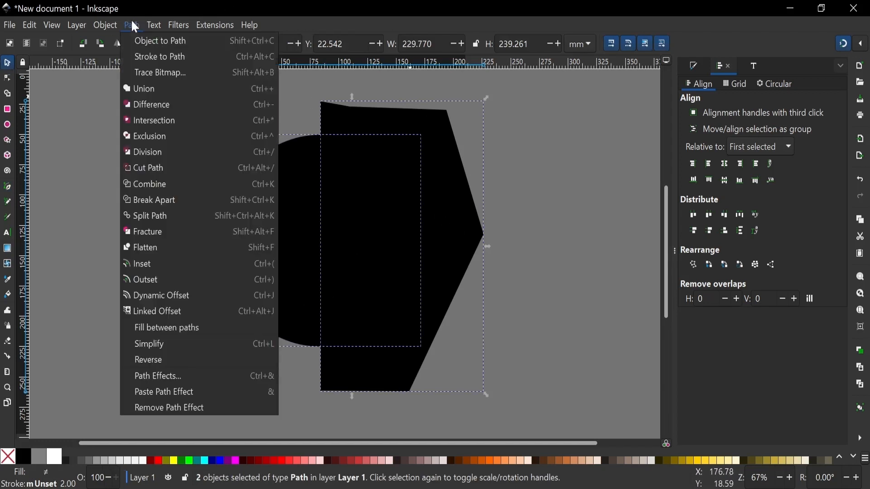
pyautogui.click(155, 118)
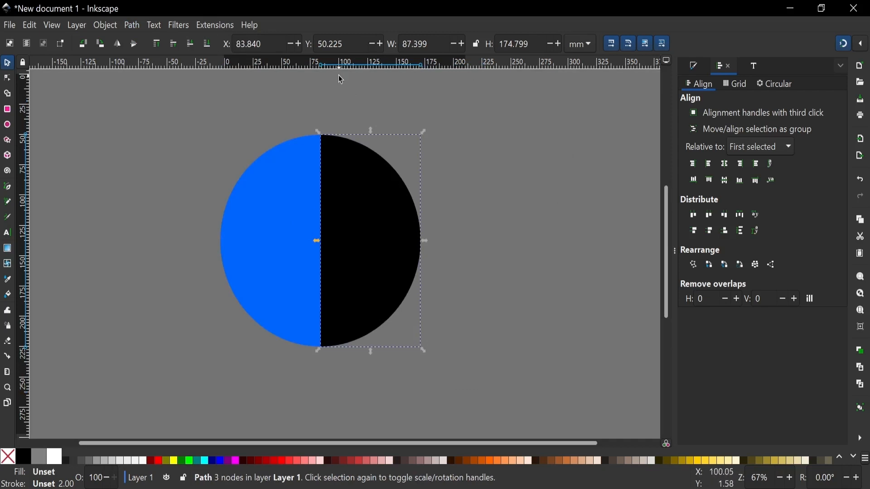
# - Draw a vertical straight line about 175 mm long from the circle's top node to its bottom node
pyautogui.press('b')
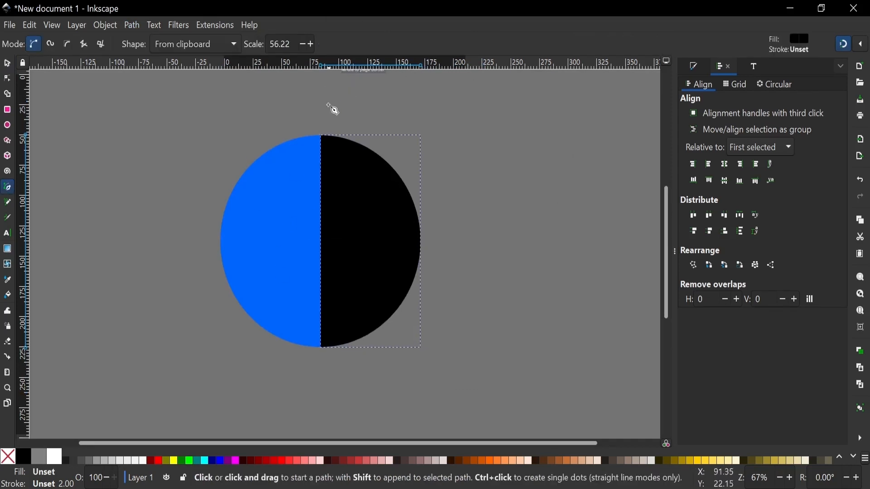
pyautogui.click(321, 135)
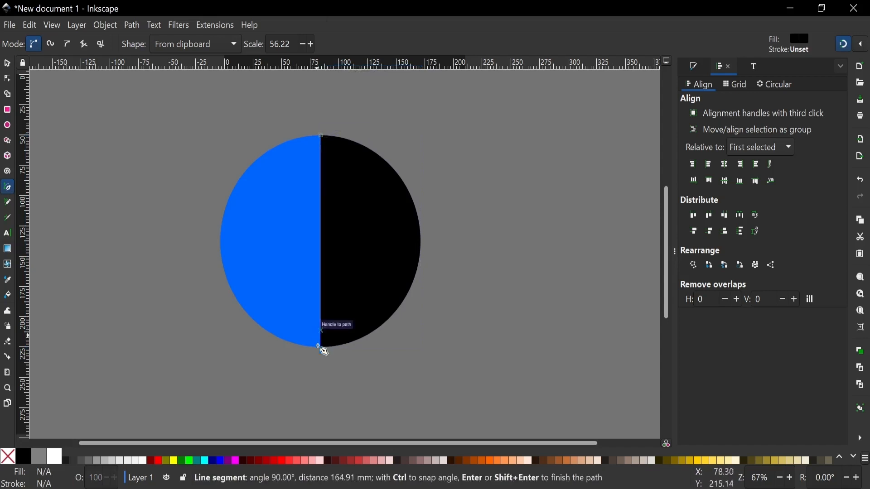
pyautogui.click(322, 348)
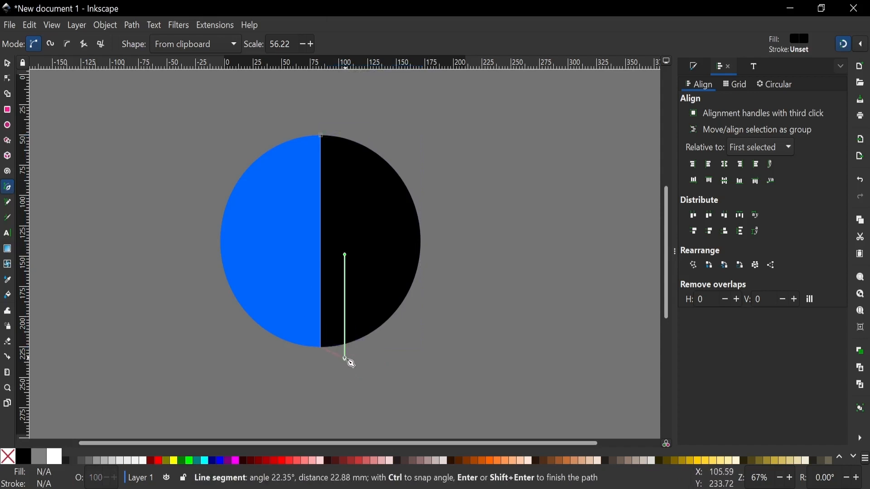
pyautogui.press('Return')
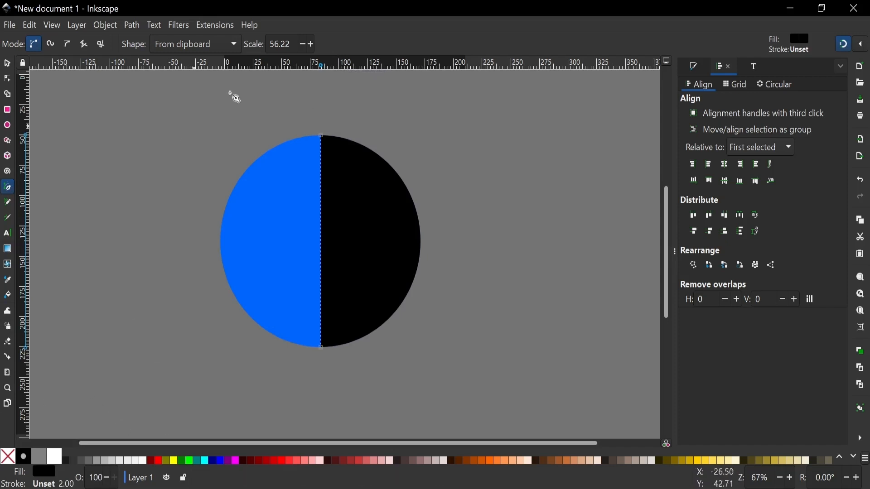
pyautogui.press('s')
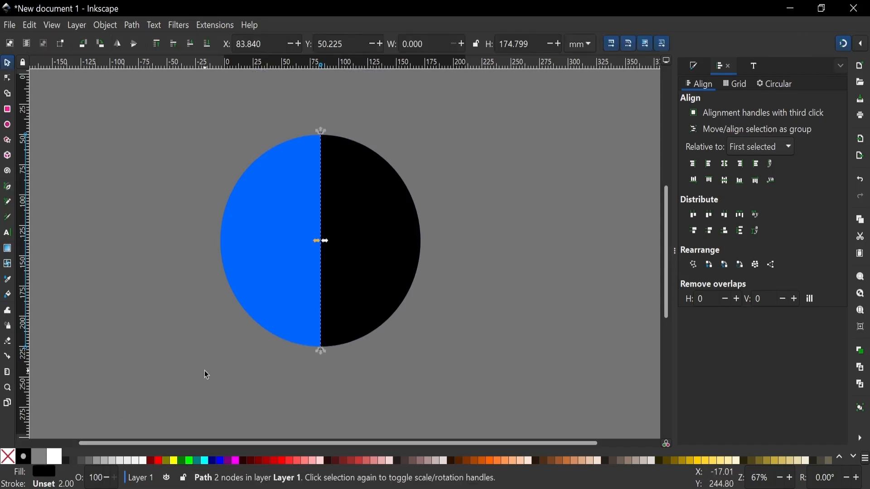
# - Give the vertical line a white stroke and rotate it counter-clockwise about its centre until it spans about 154 by 90 mm
pyautogui.keyDown('shift'); pyautogui.click(54, 458); pyautogui.keyUp('shift')
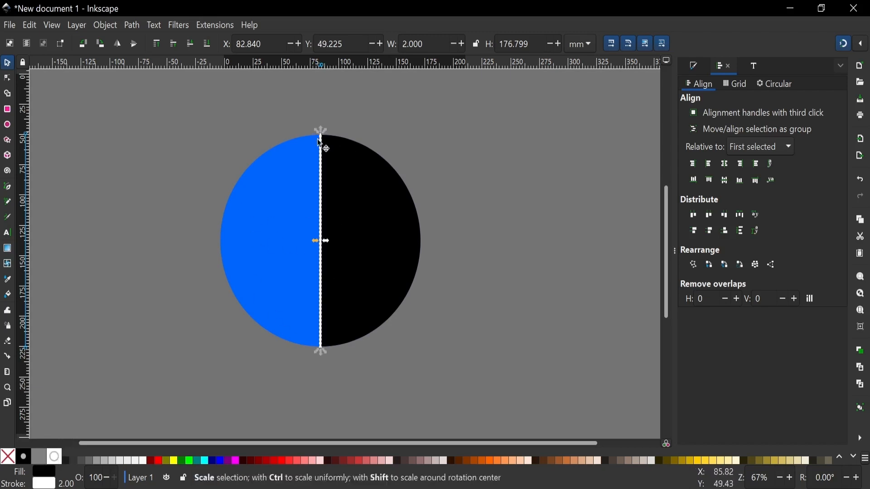
pyautogui.click(320, 177)
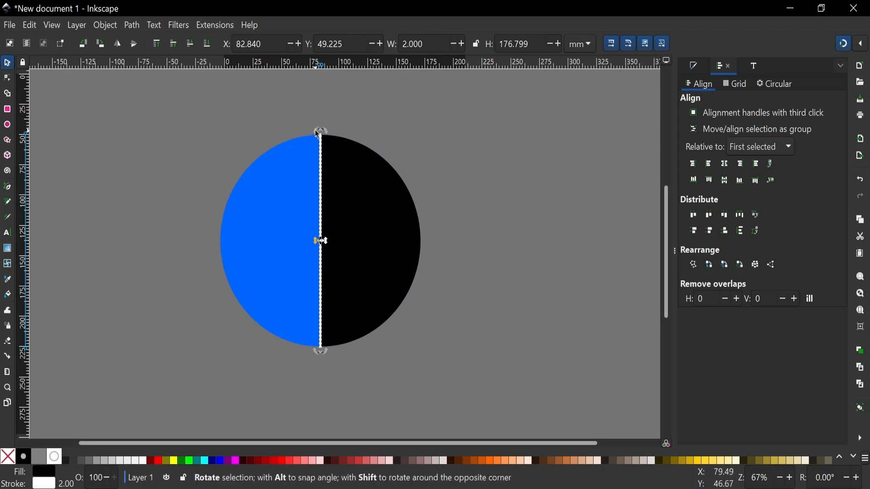
pyautogui.moveTo(316, 130); pyautogui.dragTo(272, 209)
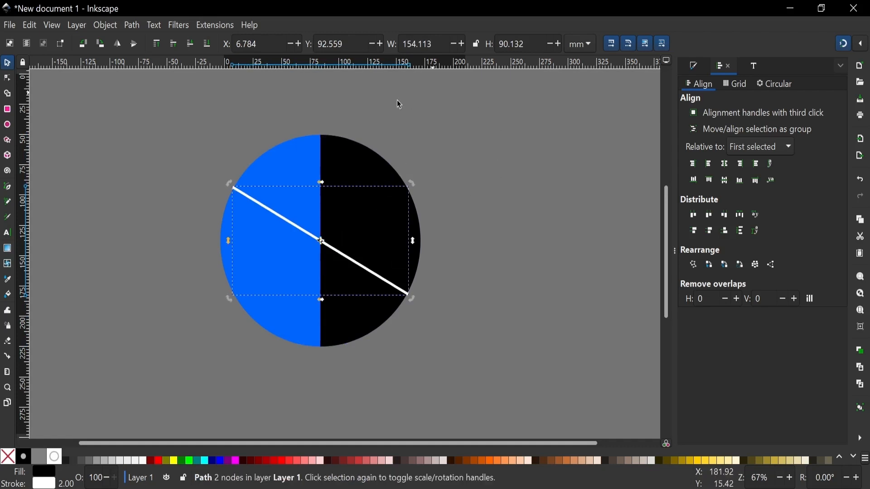
# - Divide the black right half of the circle along the white diagonal line using the Division path operation
pyautogui.keyDown('shift'); pyautogui.click(369, 171); pyautogui.keyUp('shift')
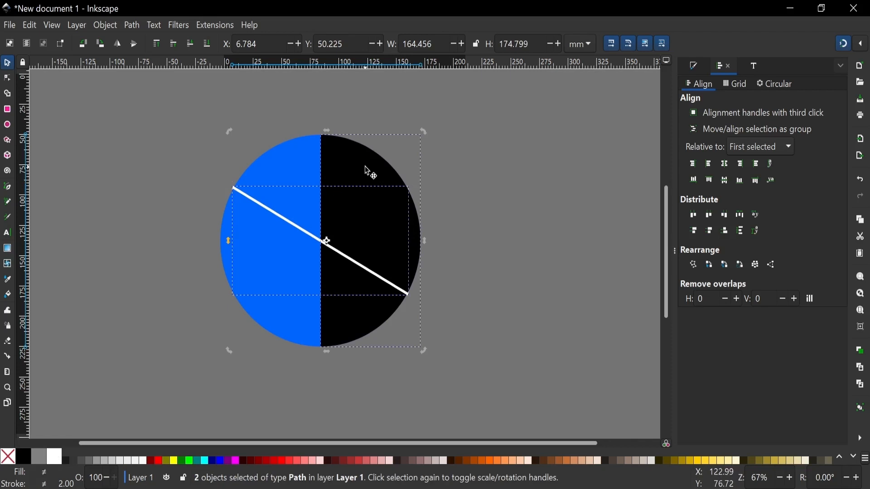
pyautogui.click(132, 25)
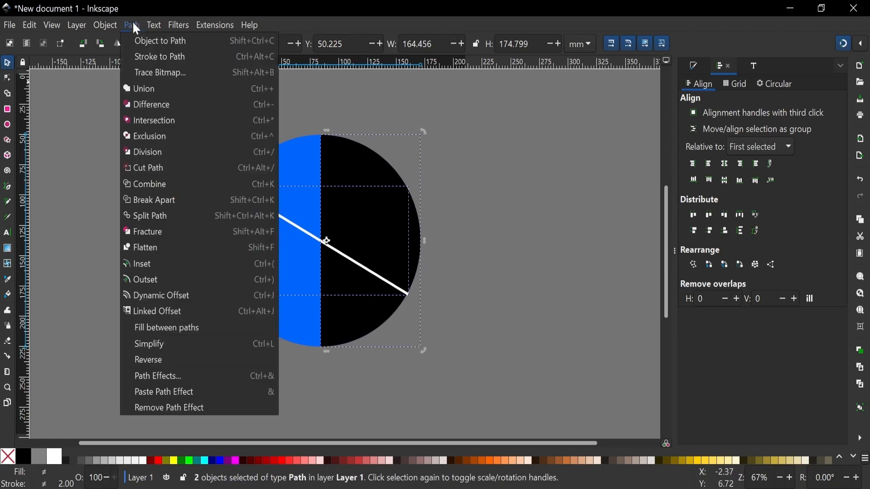
pyautogui.click(150, 153)
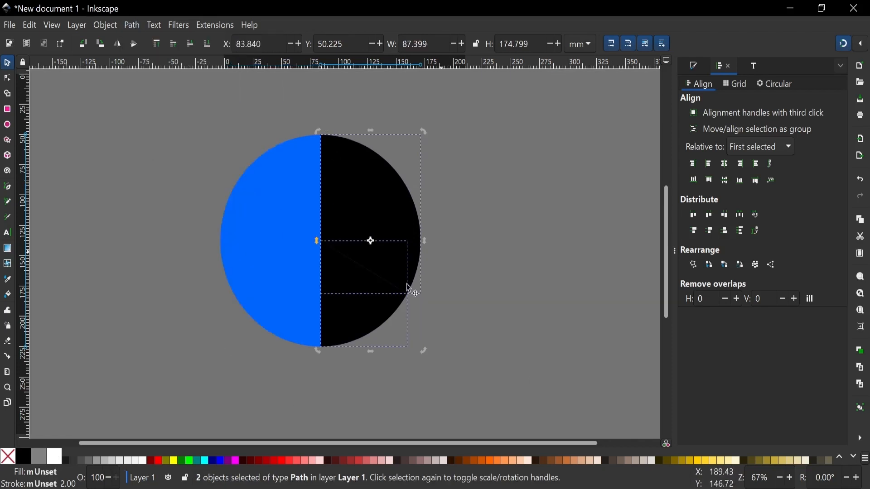
pyautogui.click(484, 235)
# - Delete the lower piece of the divided black half, keeping the upper black sector
pyautogui.click(340, 192)
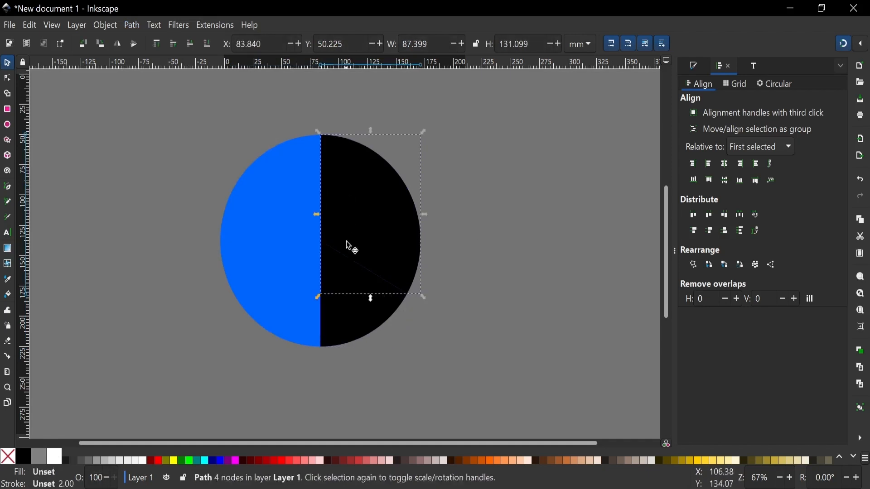
pyautogui.click(351, 292)
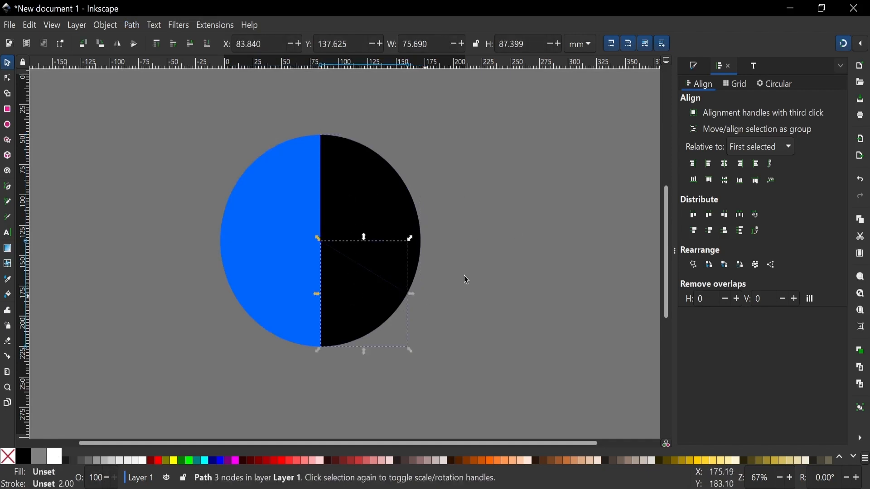
pyautogui.click(365, 256)
pyautogui.click(353, 319)
pyautogui.press('Delete')
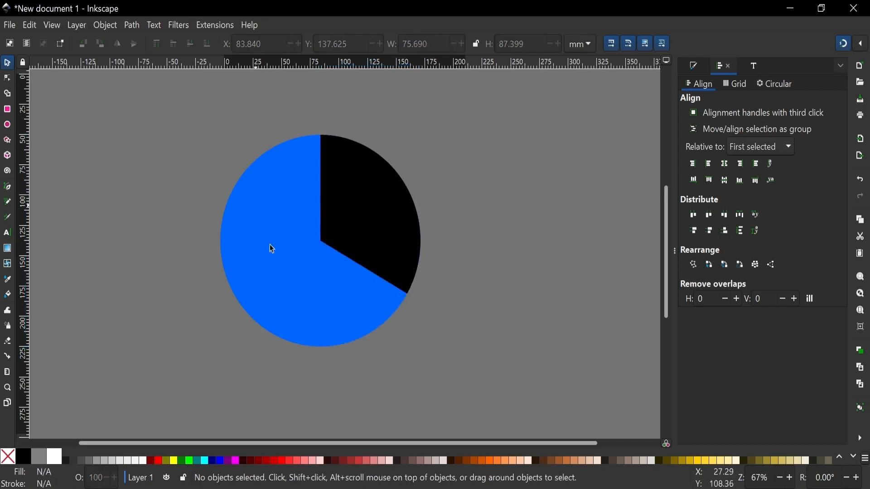
# - Duplicate the black sector, flip the copy horizontally and place it against the original to cover the circle's upper left
pyautogui.click(363, 218)
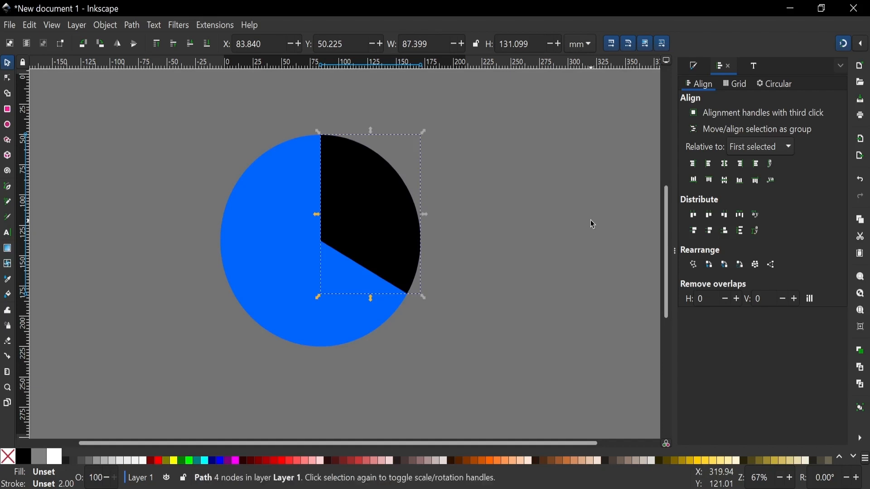
pyautogui.click(117, 44)
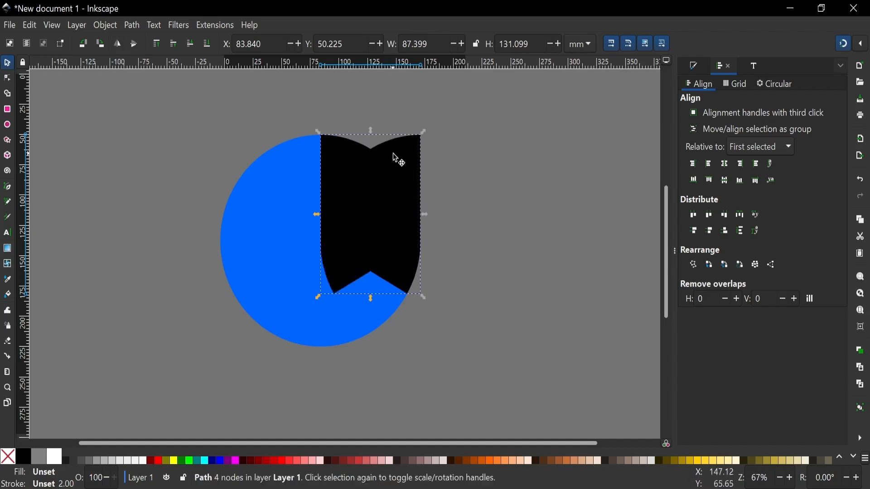
pyautogui.moveTo(371, 207); pyautogui.dragTo(280, 225)
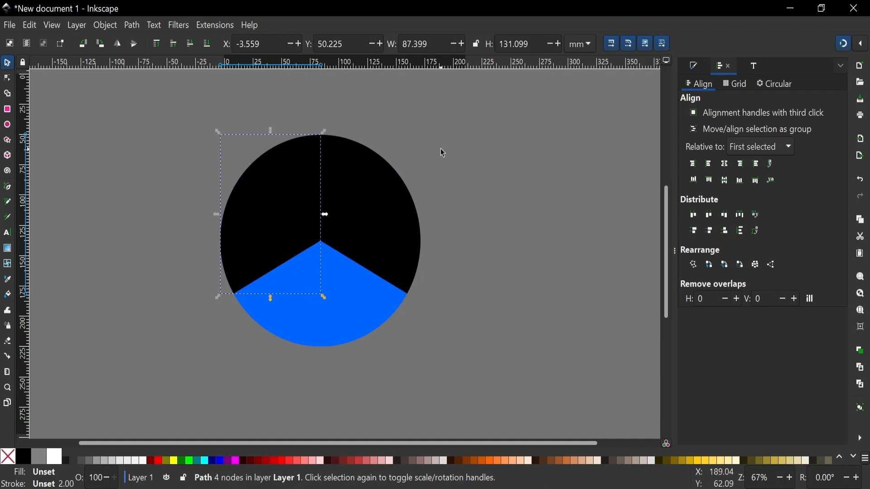
pyautogui.click(440, 149)
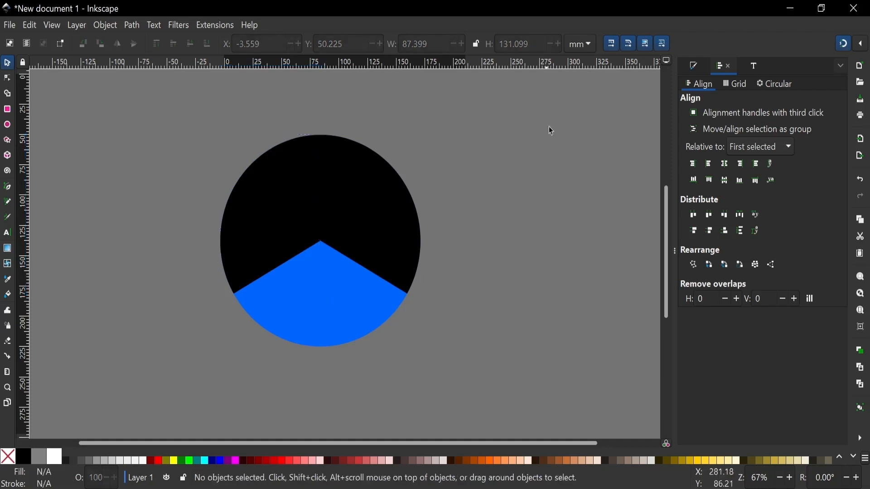
# - Duplicate both black sectors and union the copies into a single shape
pyautogui.click(360, 244)
pyautogui.click(278, 233)
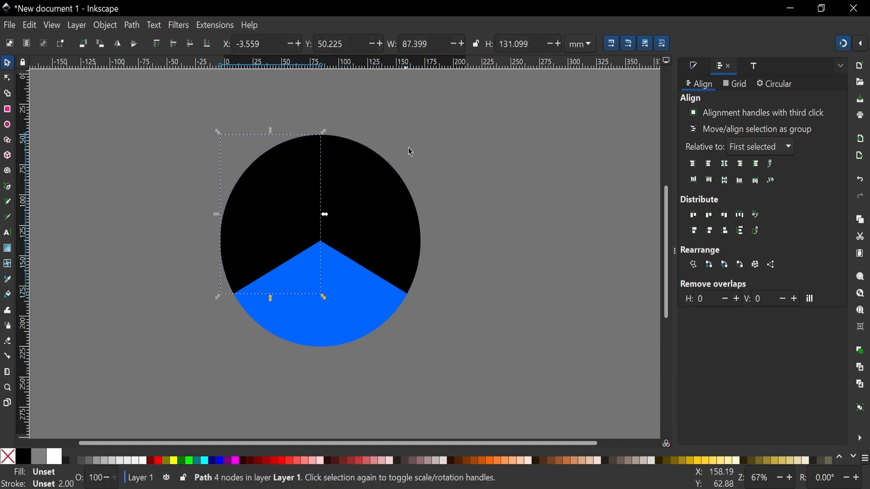
pyautogui.keyDown('shift'); pyautogui.click(396, 204); pyautogui.keyUp('shift')
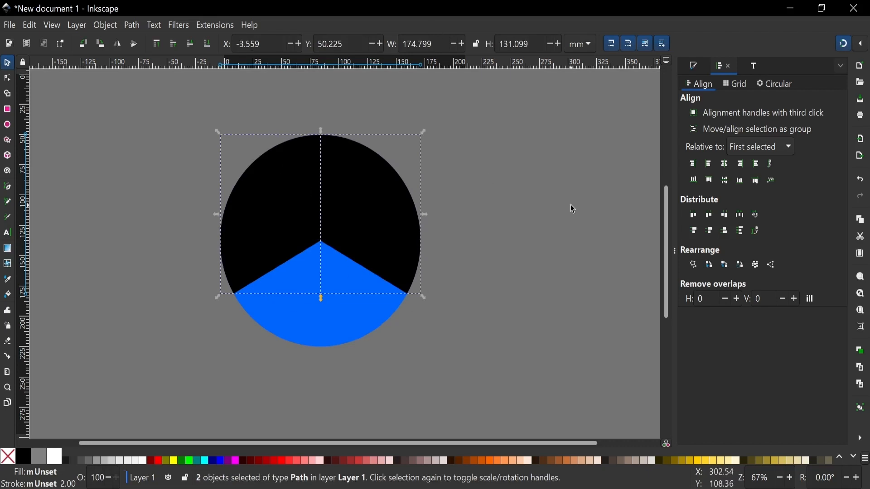
pyautogui.press('ctrl')
pyautogui.click(124, 24)
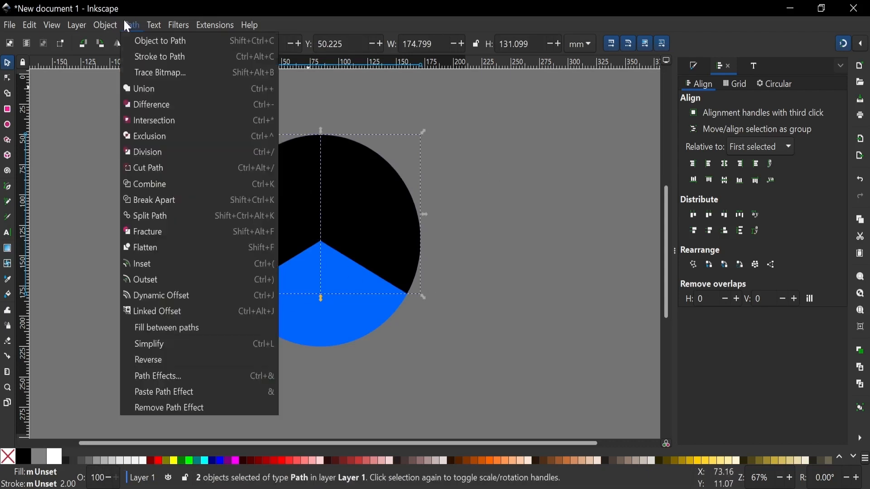
pyautogui.click(152, 90)
# - Subtract the united black shape from the blue circle with Difference to leave the lower blue sector
pyautogui.press('shift')
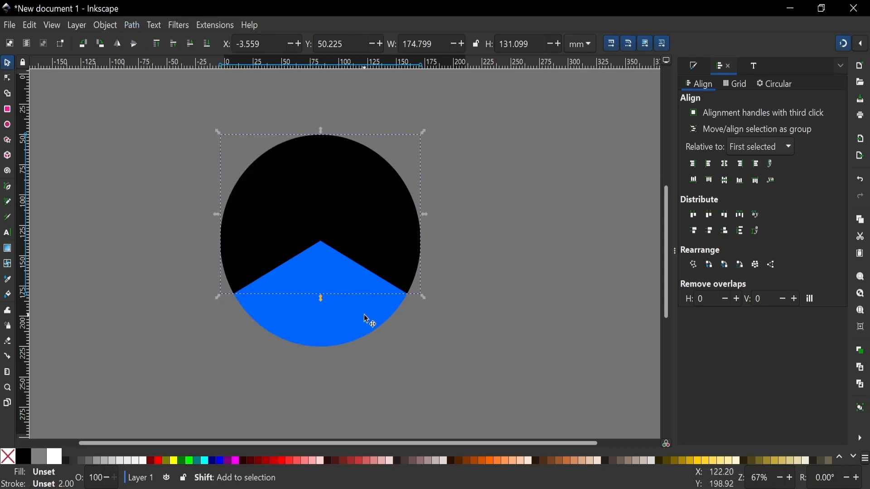
pyautogui.keyDown('shift'); pyautogui.click(369, 321); pyautogui.keyUp('shift')
pyautogui.click(134, 25)
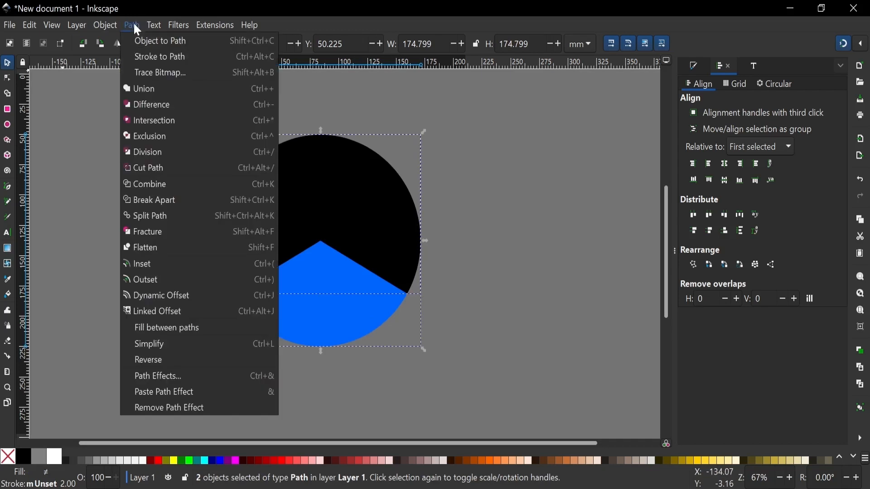
pyautogui.click(160, 104)
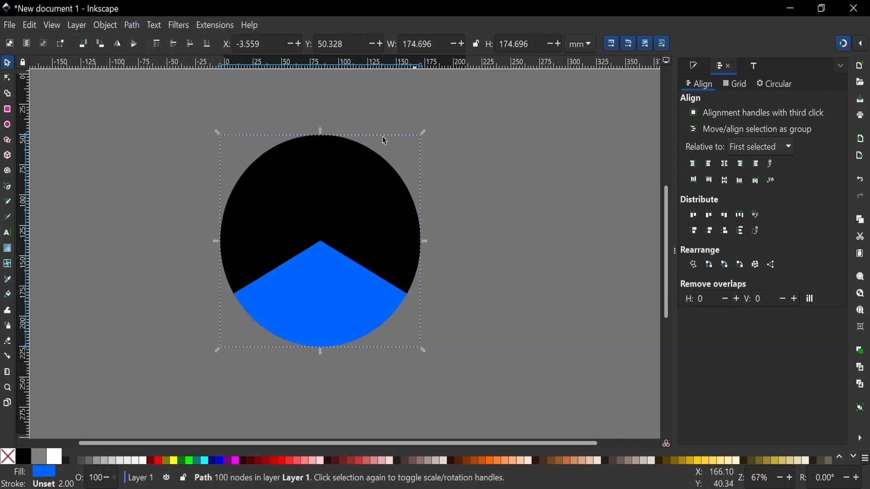
pyautogui.click(376, 244)
pyautogui.click(254, 206)
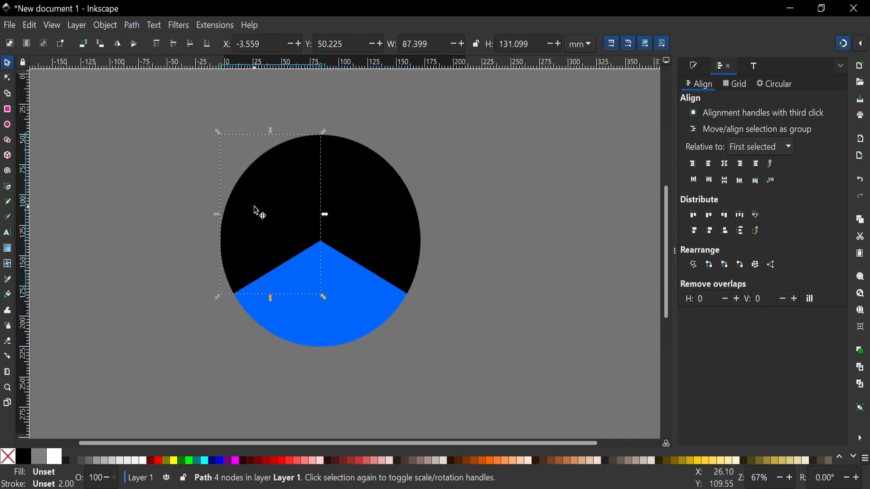
pyautogui.click(327, 279)
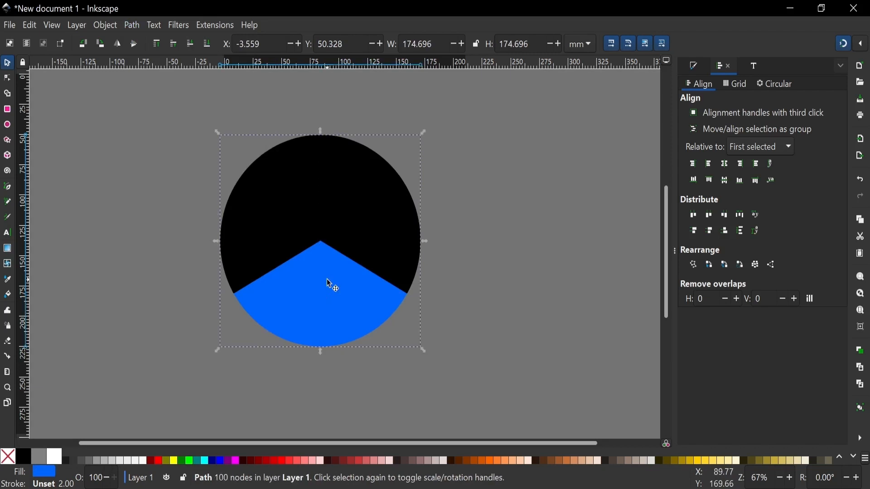
# - Fill the left sector green, the right sector red and the lower sector yellow
pyautogui.click(290, 204)
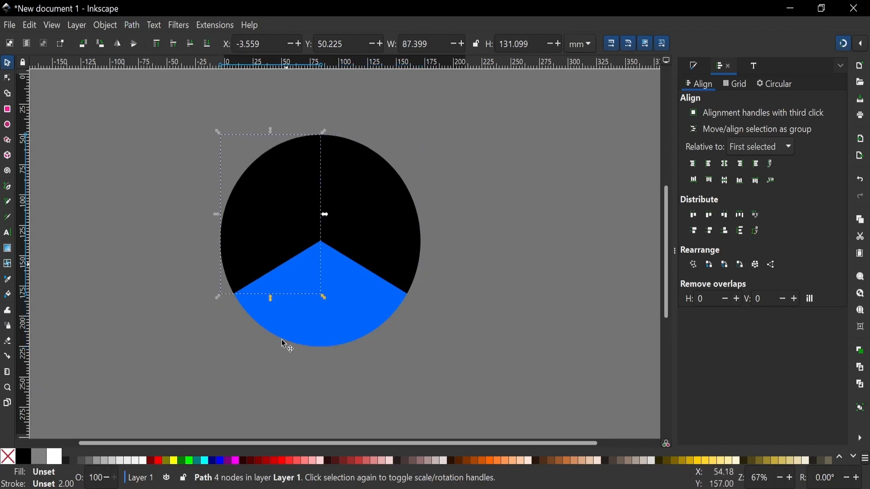
pyautogui.click(186, 463)
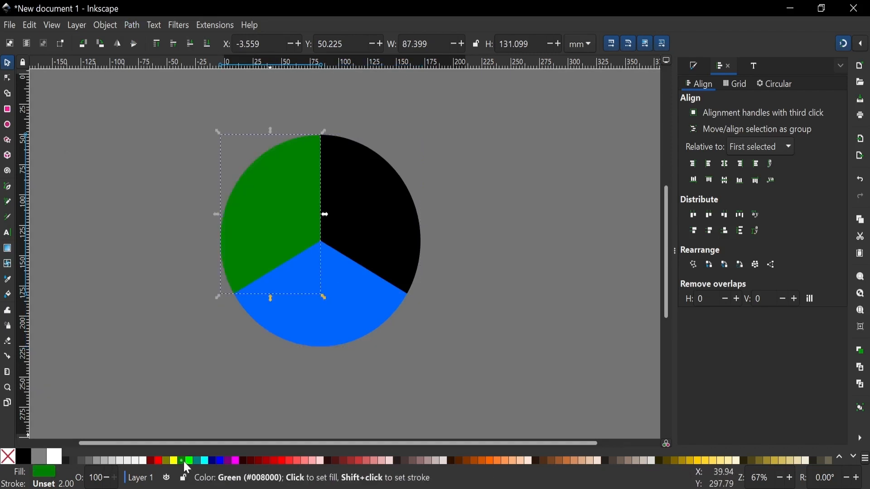
pyautogui.click(378, 204)
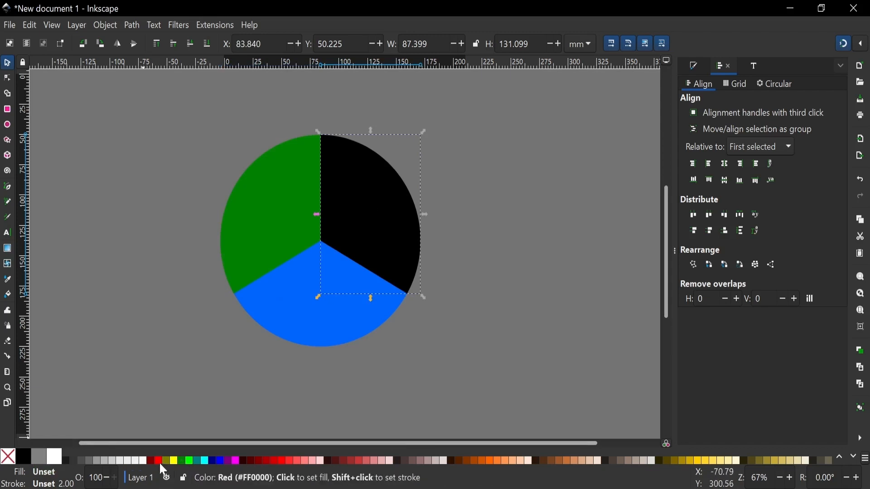
pyautogui.click(159, 461)
pyautogui.click(290, 297)
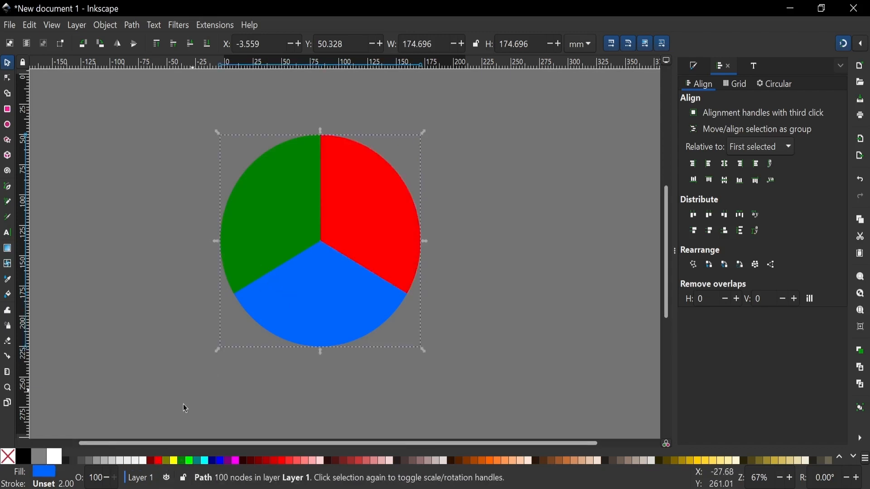
pyautogui.click(179, 461)
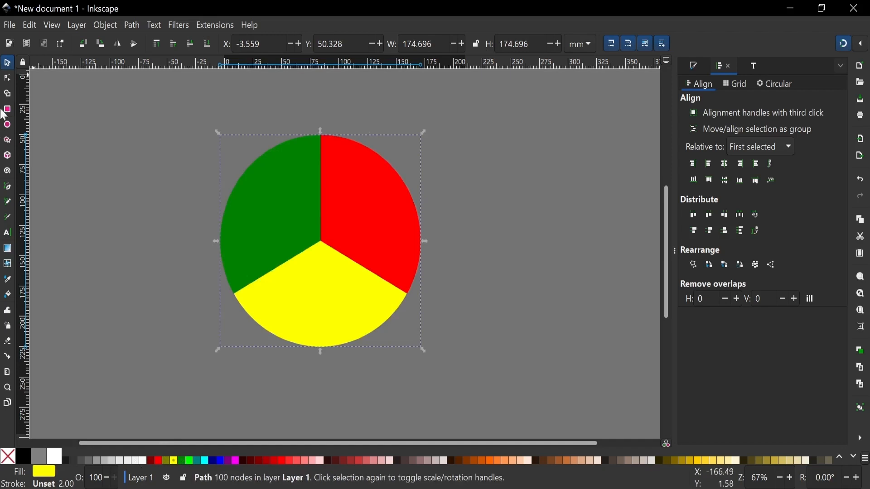
# - Draw a circle about 100 mm in diameter from the point where the sectors meet, with white fill and no stroke
pyautogui.click(8, 125)
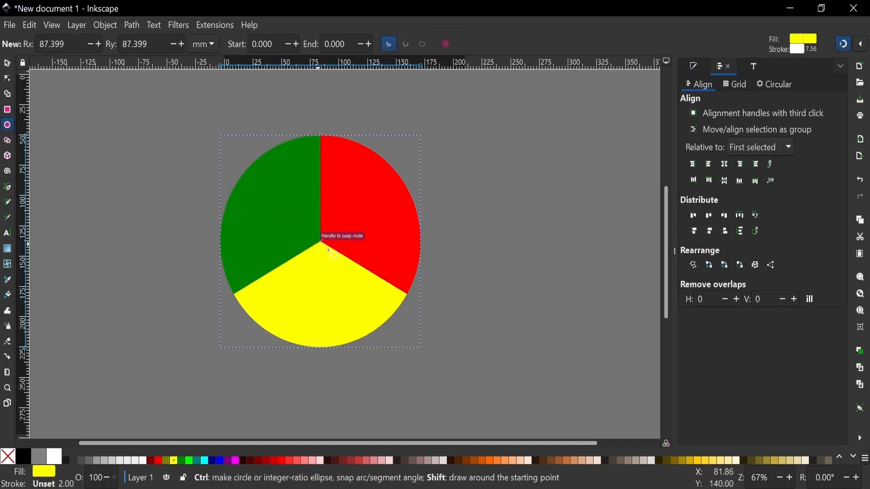
pyautogui.moveTo(328, 250); pyautogui.dragTo(399, 307)
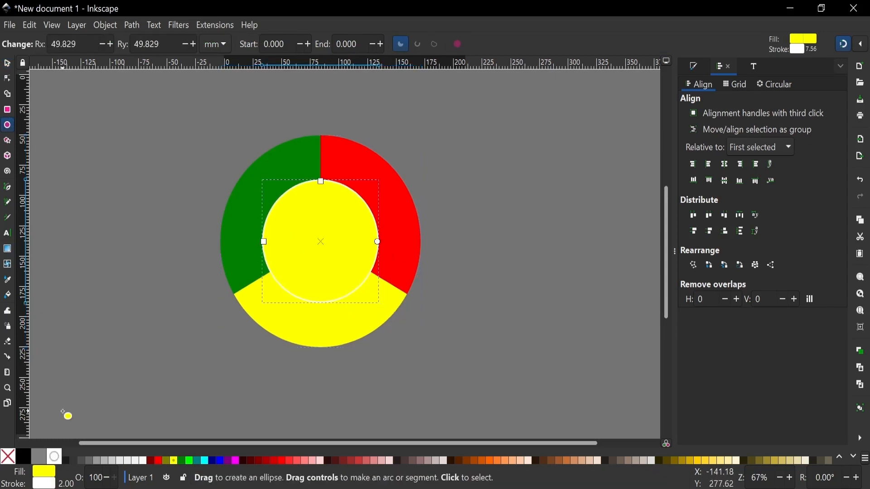
pyautogui.keyDown('shift'); pyautogui.click(8, 461); pyautogui.keyUp('shift')
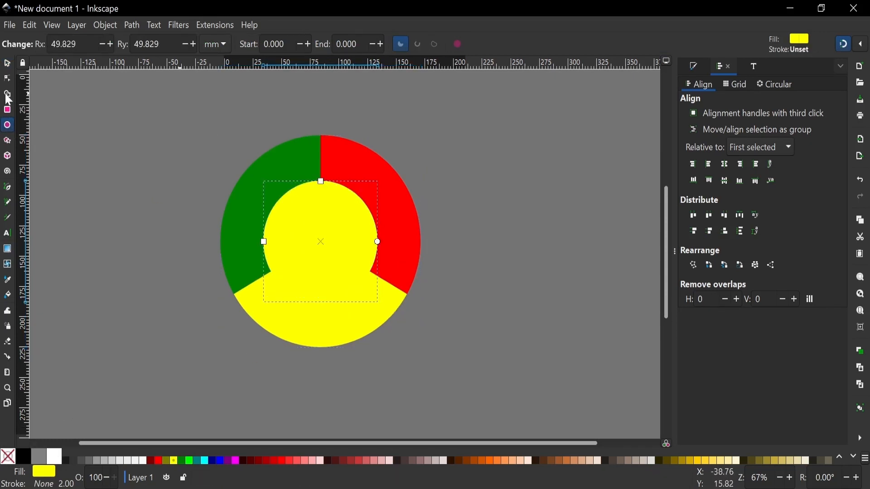
pyautogui.click(7, 66)
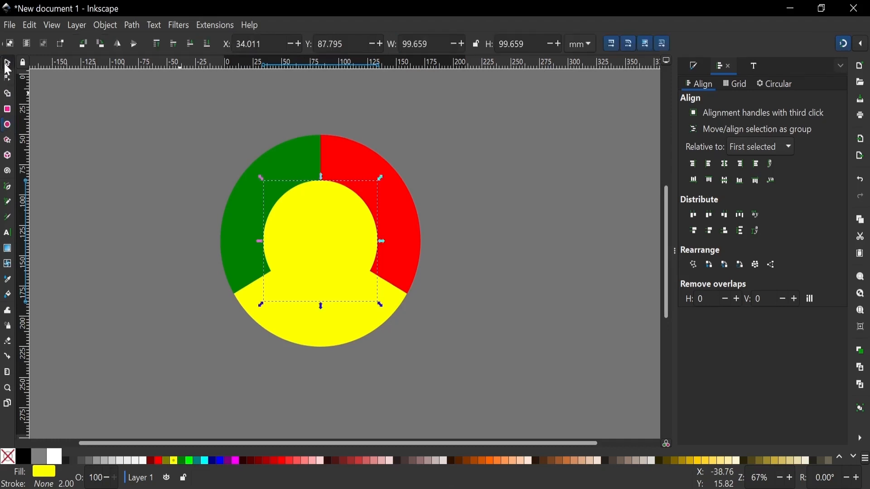
pyautogui.click(58, 455)
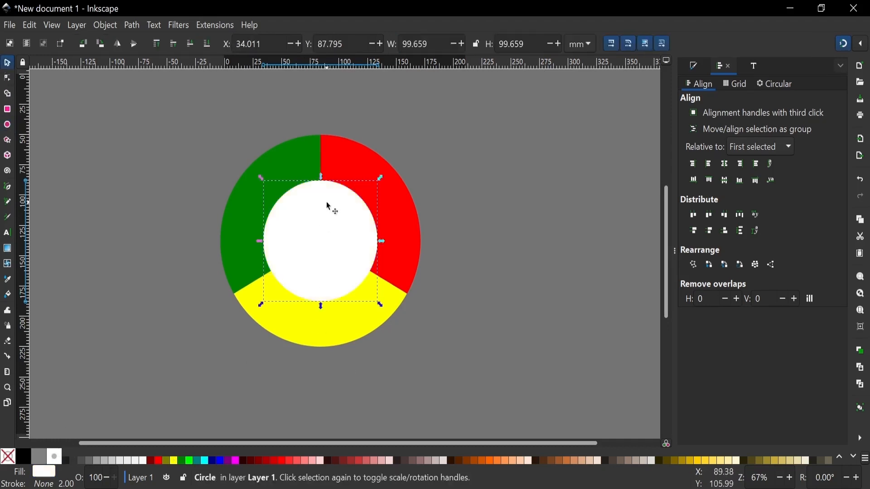
# - Snap the white circle to the sectors' shared centre and scale it uniformly about its centre to about 90 mm
pyautogui.moveTo(330, 244); pyautogui.dragTo(330, 245)
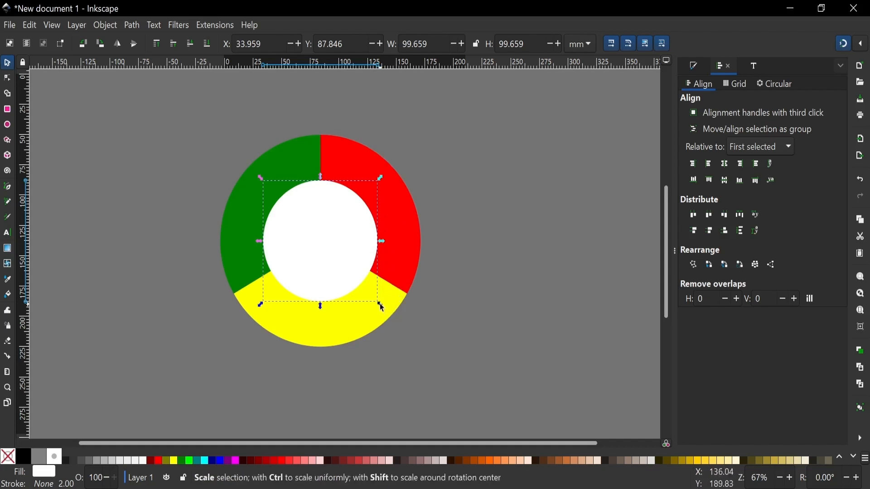
pyautogui.moveTo(382, 308); pyautogui.dragTo(375, 301)
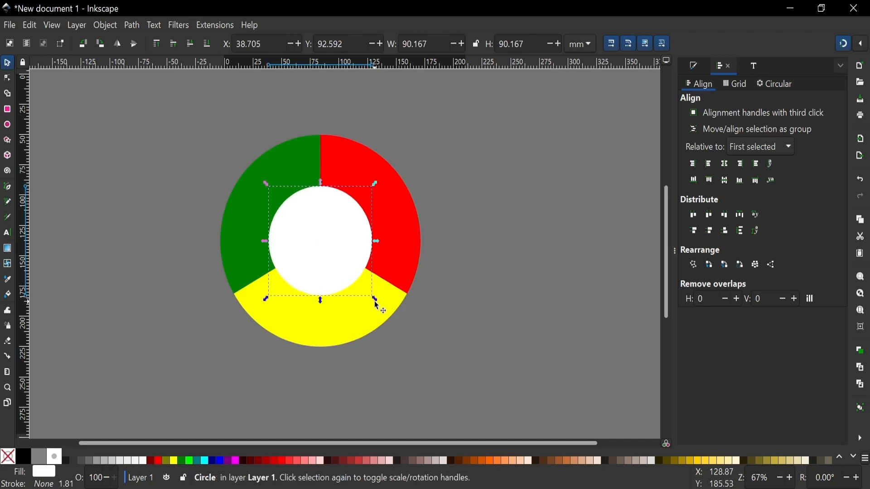
pyautogui.click(460, 202)
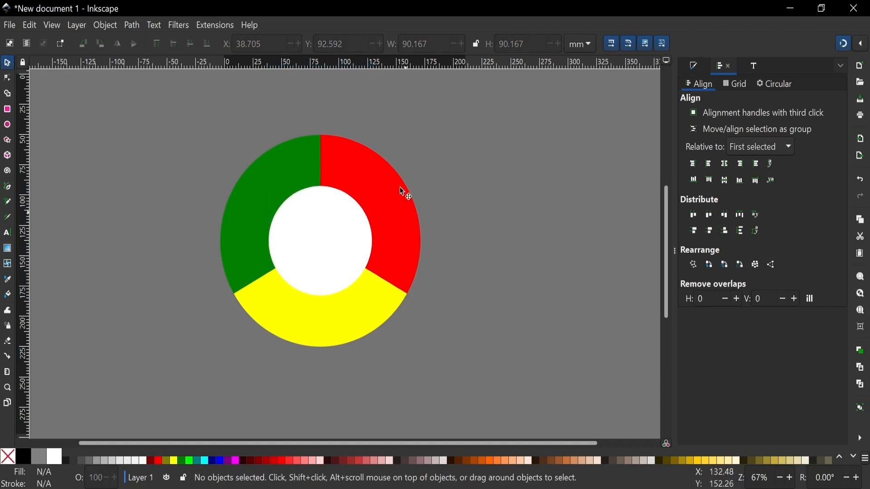
# - Duplicate the white circle and subtract the copy from the red sector with Difference
pyautogui.click(316, 230)
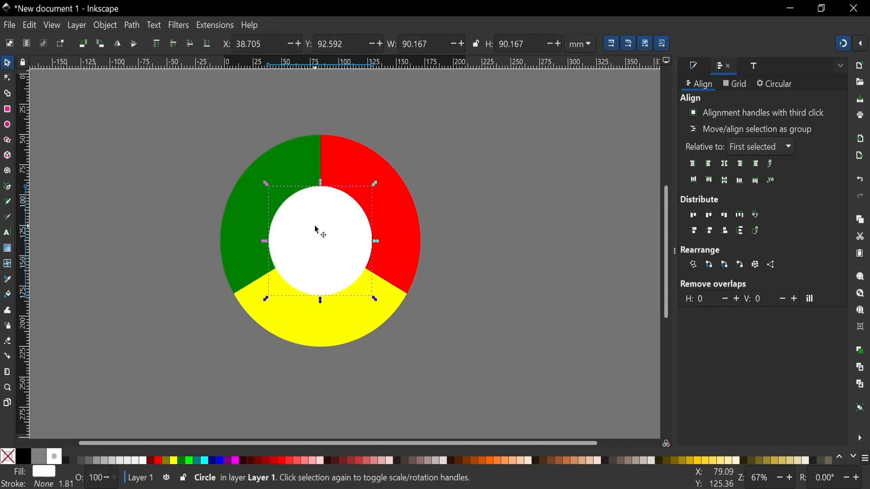
pyautogui.hotkey('ctrl', 'd')
pyautogui.keyDown('shift'); pyautogui.click(385, 195); pyautogui.keyUp('shift')
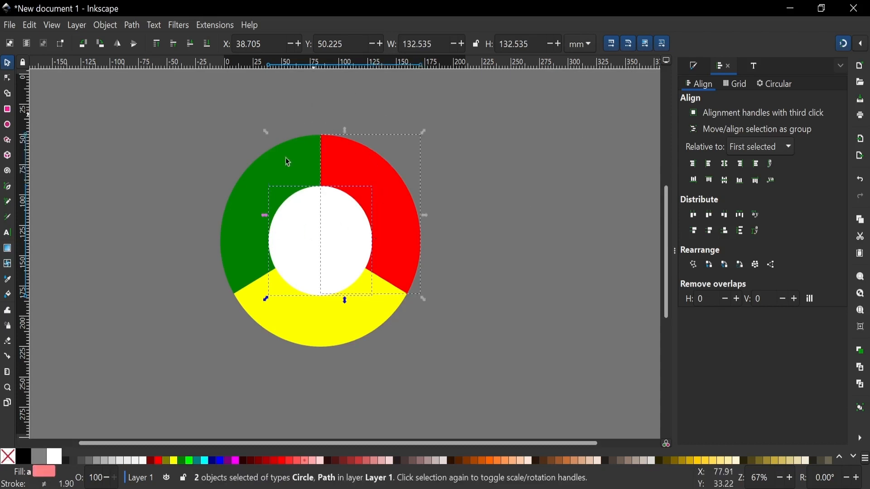
pyautogui.click(133, 25)
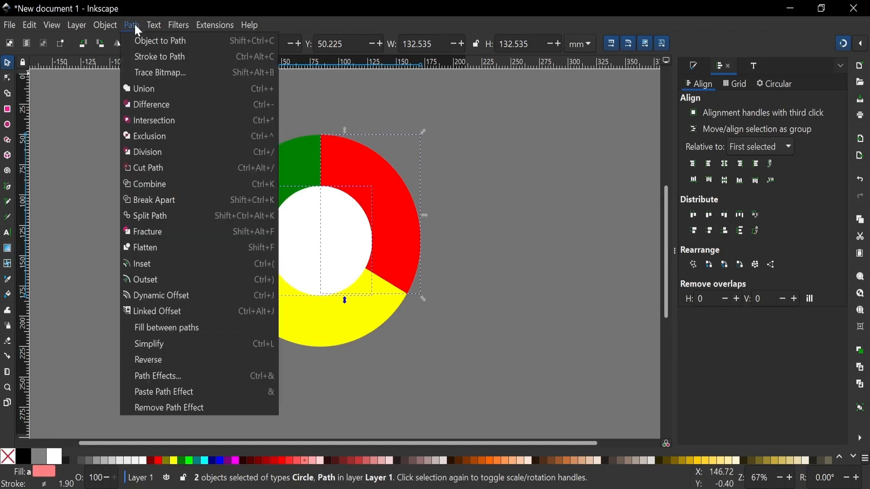
pyautogui.click(156, 105)
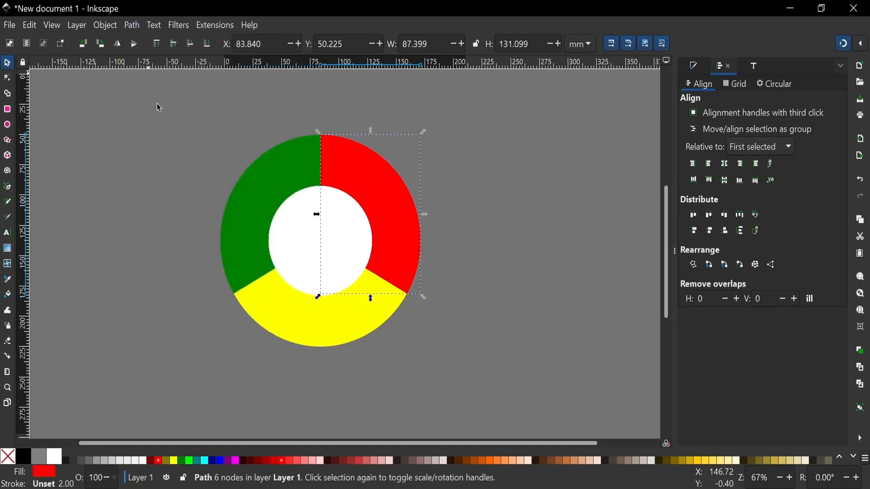
# - Duplicate the white centre circle and subtract the copy from the green sector with Difference
pyautogui.click(340, 234)
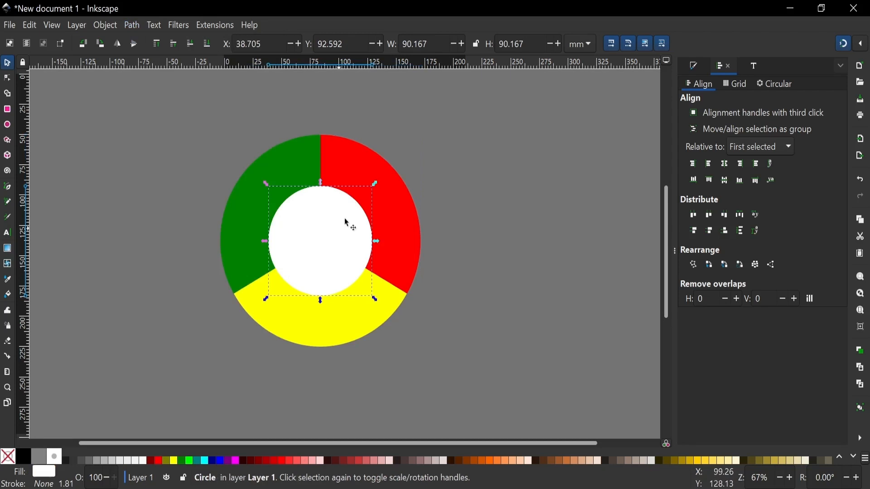
pyautogui.keyDown('shift'); pyautogui.click(276, 163); pyautogui.keyUp('shift')
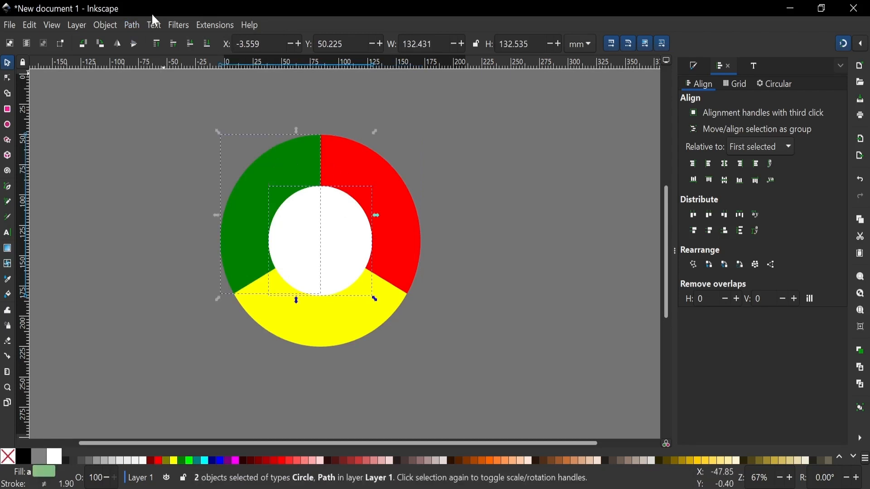
pyautogui.click(133, 25)
pyautogui.click(160, 101)
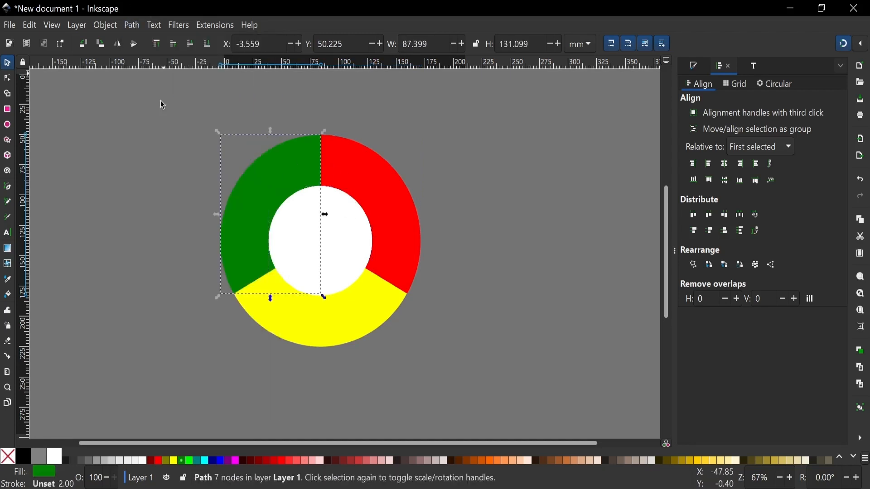
# - Subtract another copy of the white centre circle from the yellow sector with Difference
pyautogui.click(349, 234)
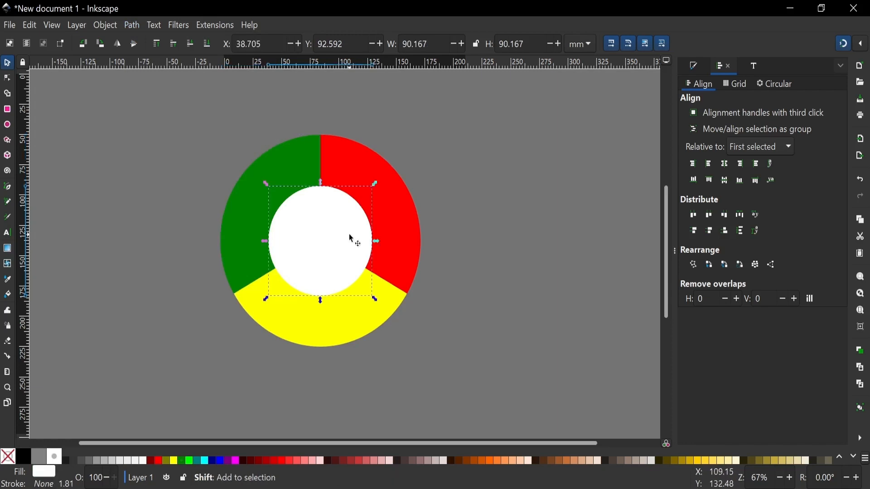
pyautogui.keyDown('shift'); pyautogui.click(344, 314); pyautogui.keyUp('shift')
pyautogui.click(132, 25)
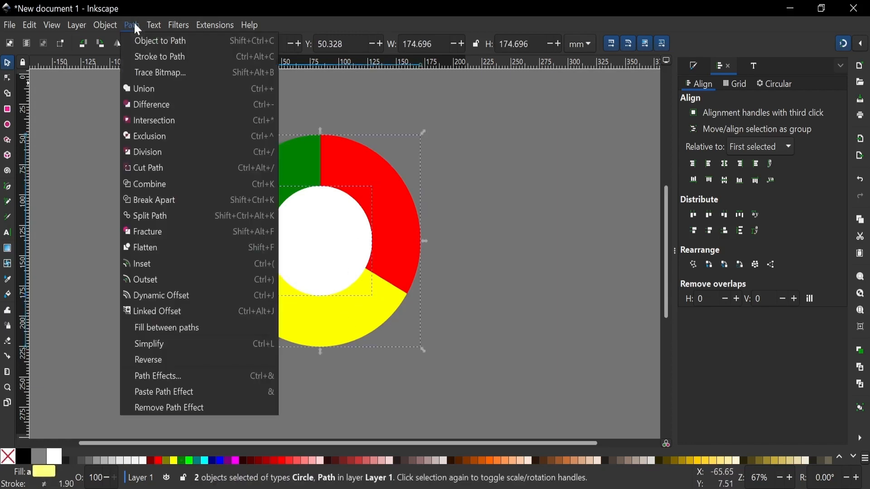
pyautogui.click(156, 105)
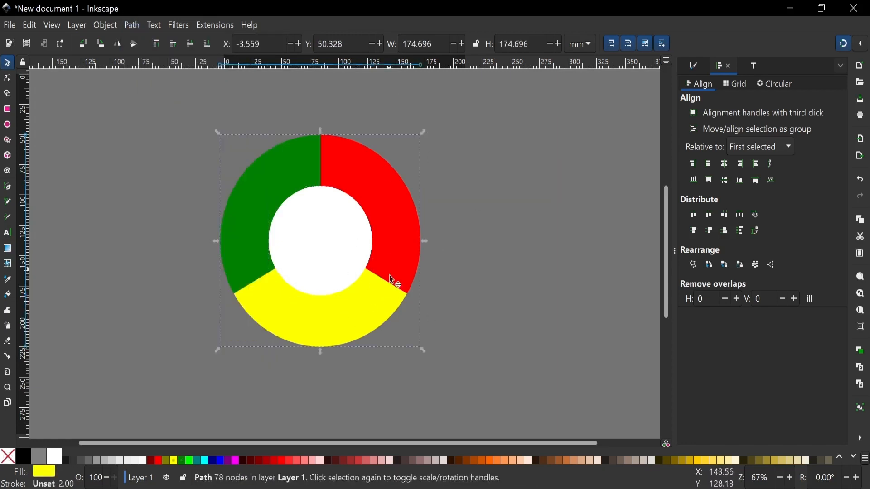
# - Draw a closed Pen polygon about 116 × 93 mm over the red sector's upper part, from the white circle's top point horizontally past the ring
pyautogui.press('b')
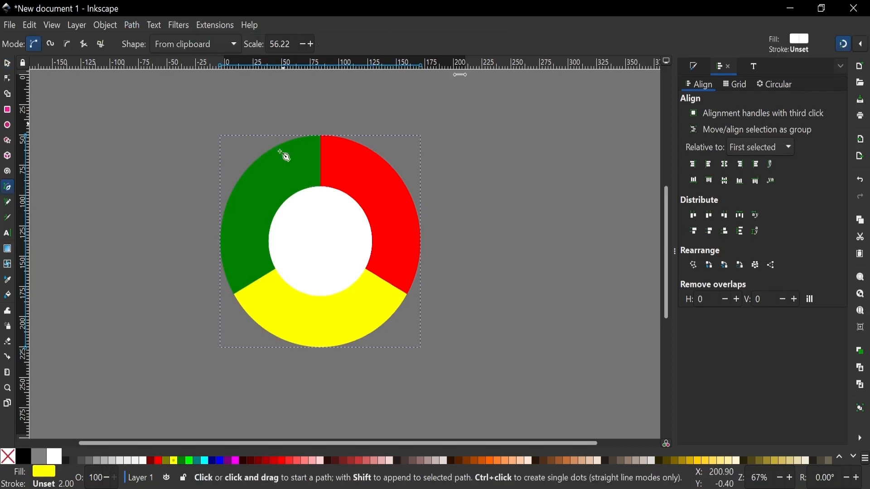
pyautogui.click(325, 192)
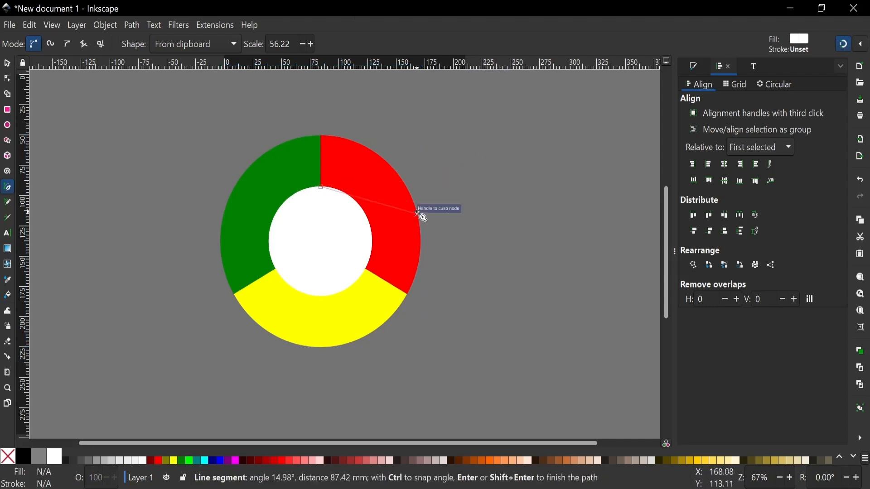
pyautogui.click(451, 186)
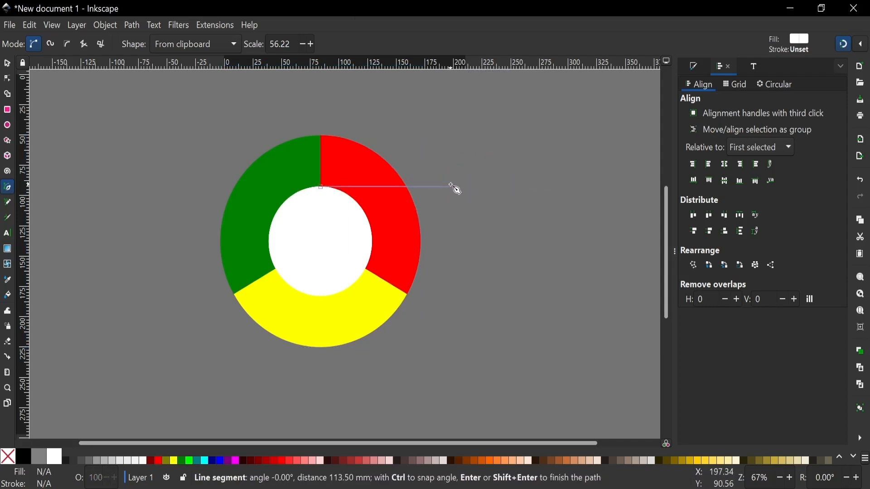
pyautogui.click(449, 115)
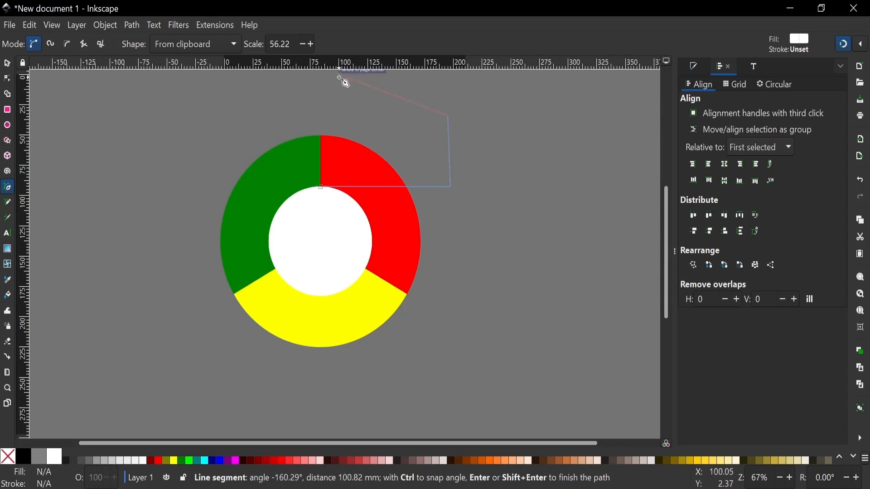
pyautogui.click(340, 75)
pyautogui.click(319, 90)
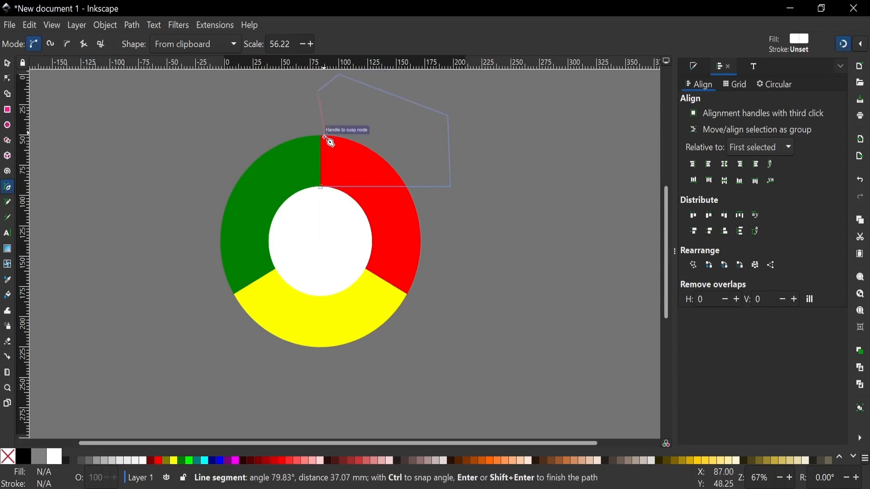
pyautogui.click(320, 187)
pyautogui.click(225, 75)
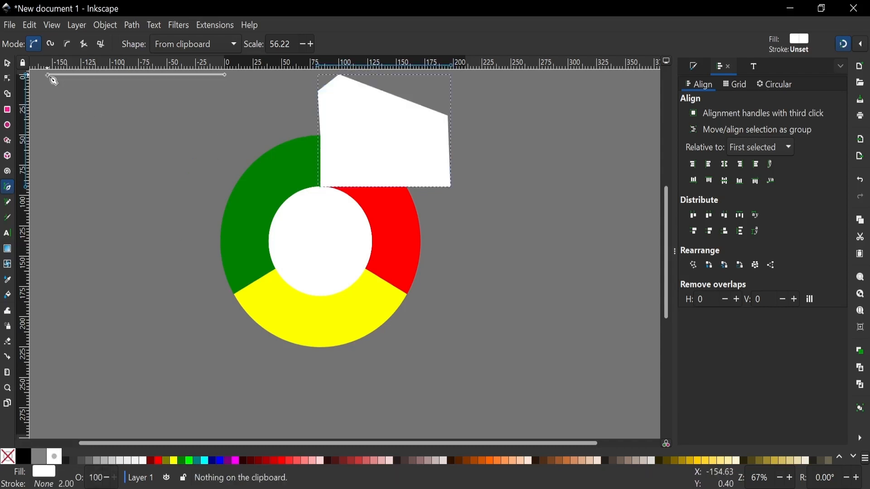
pyautogui.click(8, 64)
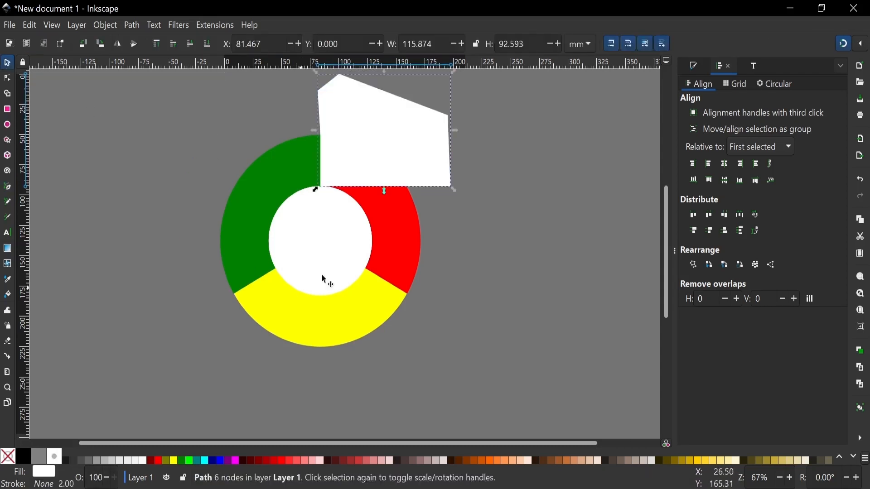
# - Duplicate the red sector, raise the copy above the white polygon and combine the two with Intersection
pyautogui.click(400, 246)
pyautogui.press('Home')
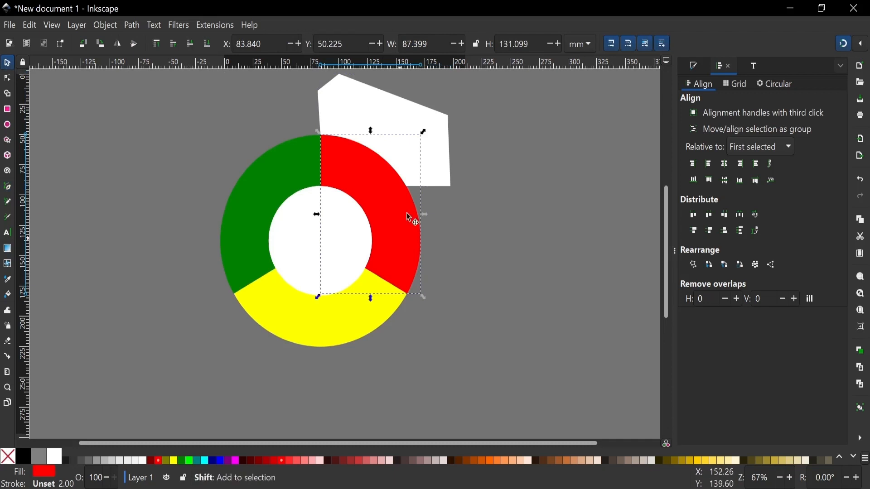
pyautogui.keyDown('shift'); pyautogui.click(364, 103); pyautogui.keyUp('shift')
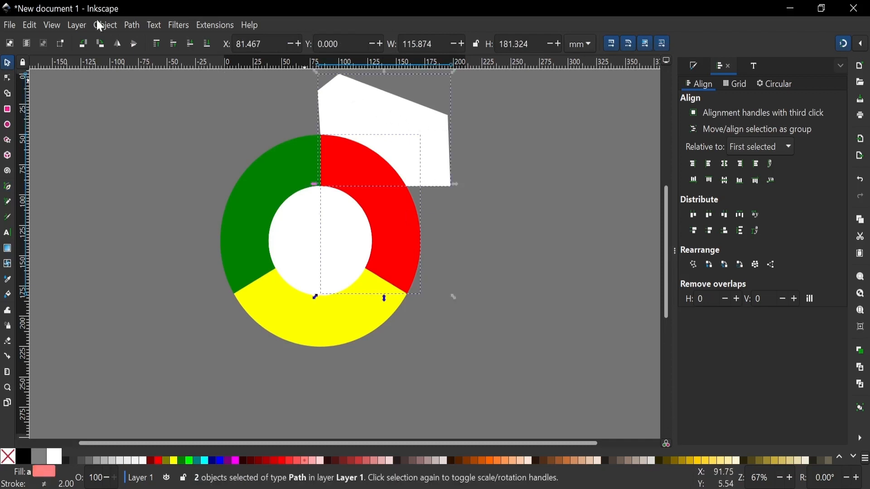
pyautogui.click(129, 25)
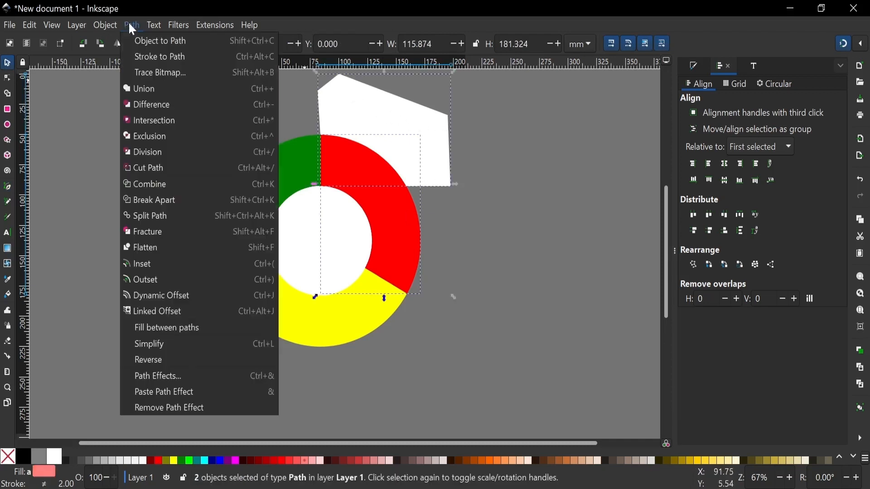
pyautogui.click(150, 117)
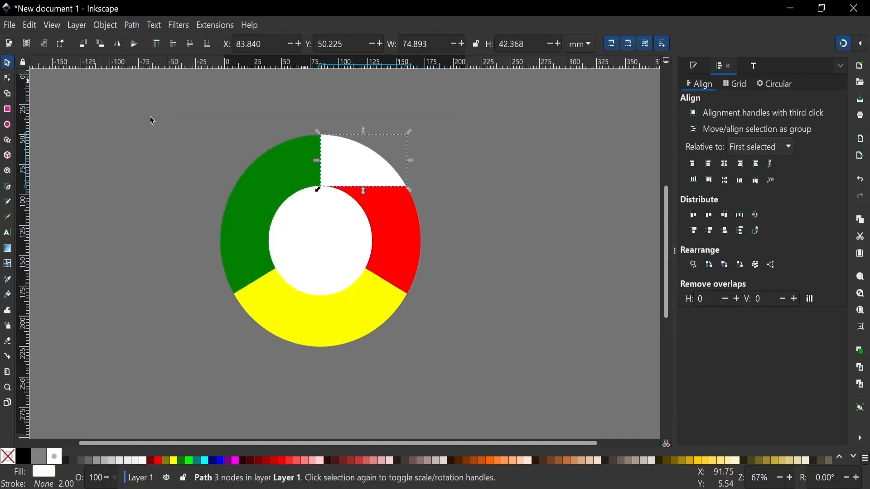
# - Merge the white piece cut from the red sector into the green sector with Union
pyautogui.keyDown('shift'); pyautogui.click(279, 169); pyautogui.keyUp('shift')
pyautogui.click(132, 26)
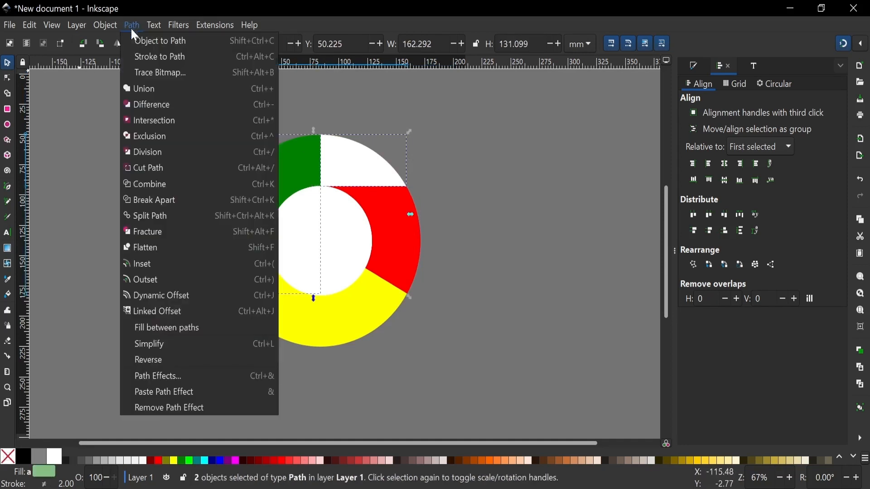
pyautogui.click(144, 89)
# - Draw a closed Pen polygon about 152 × 112 mm over the yellow sector's part beside the red one, starting at their inner corner
pyautogui.hscroll(-2, 422, 202)
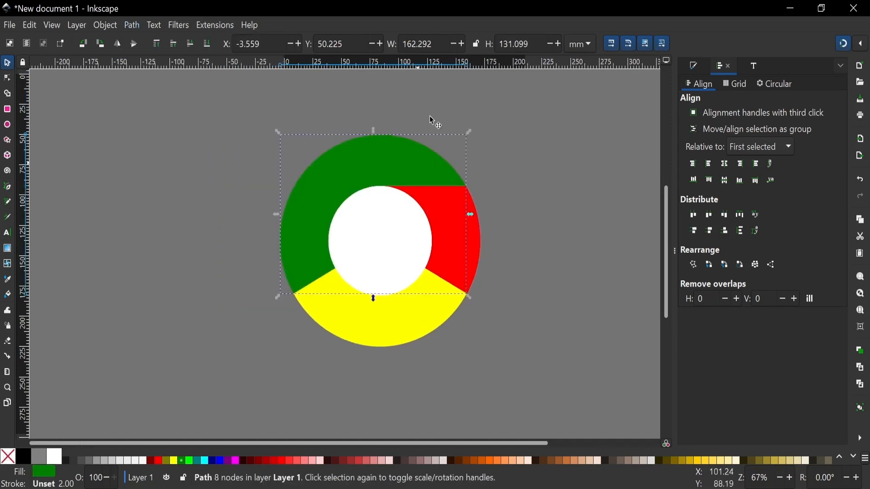
pyautogui.click(415, 212)
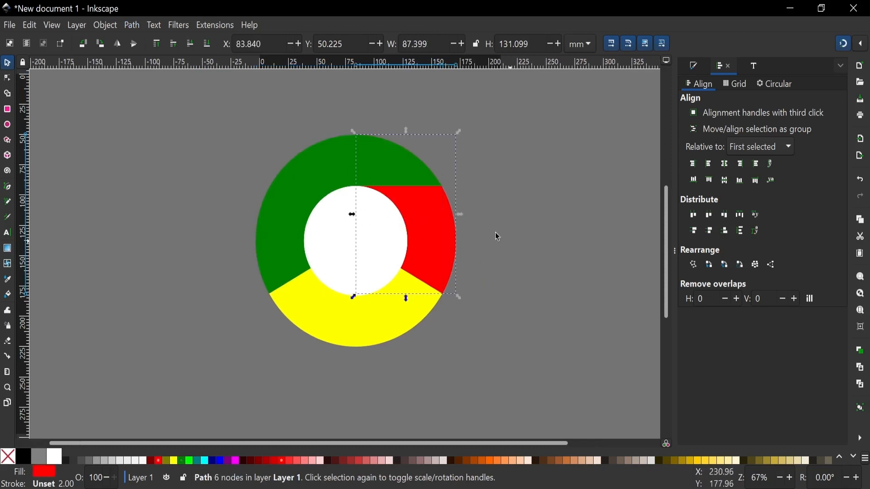
pyautogui.press('b')
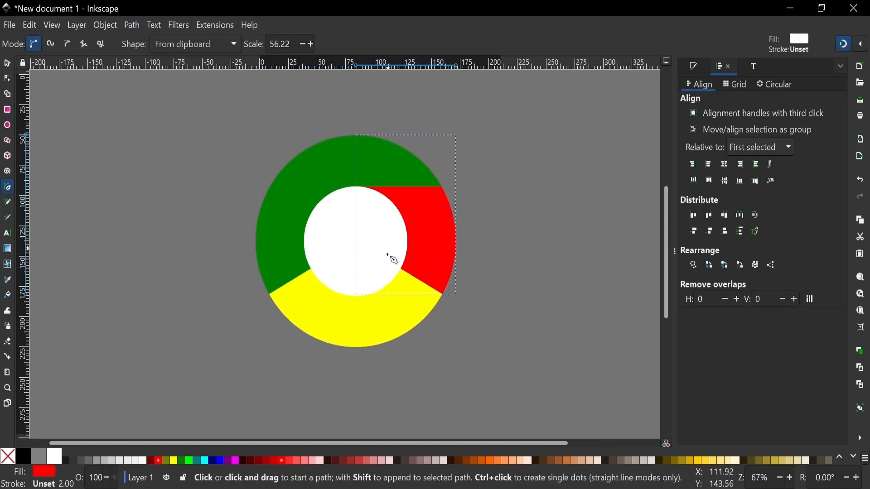
pyautogui.click(401, 270)
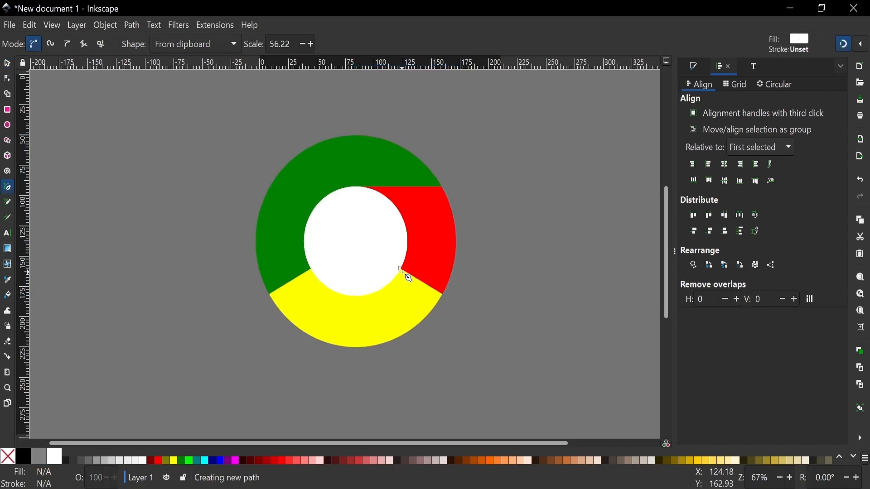
pyautogui.click(327, 404)
pyautogui.click(449, 397)
pyautogui.click(500, 326)
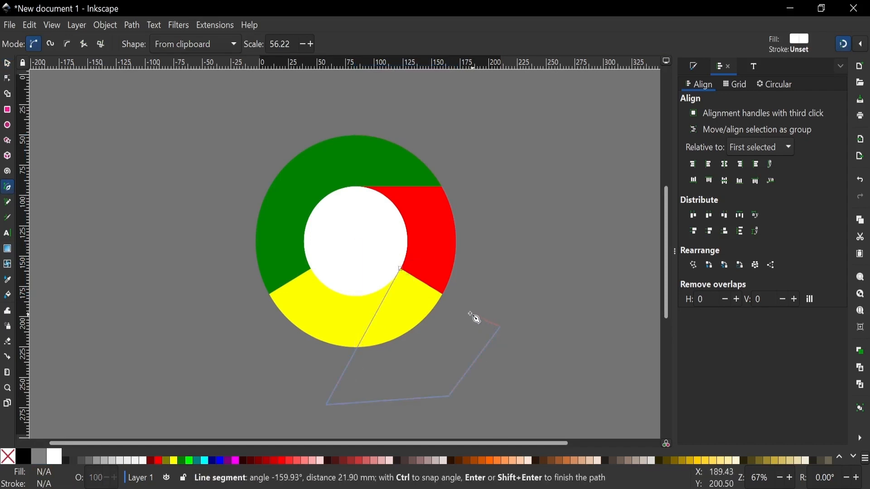
pyautogui.click(462, 307)
pyautogui.click(442, 293)
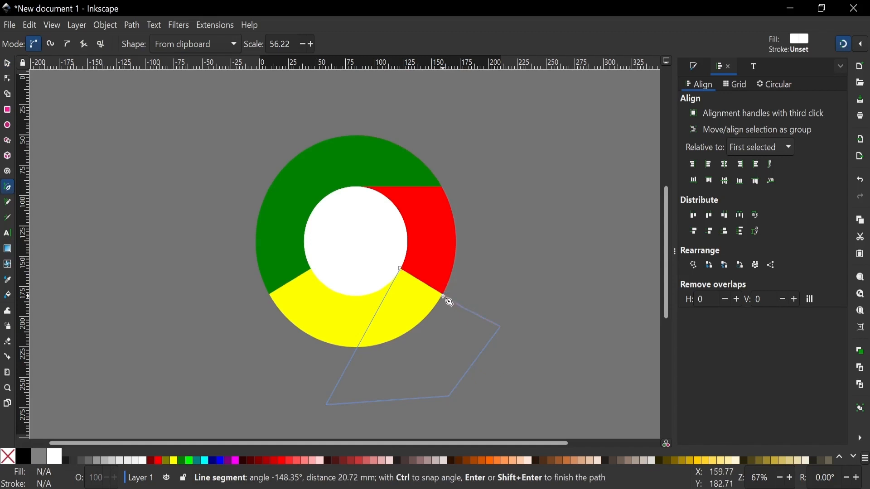
pyautogui.click(399, 270)
pyautogui.click(8, 67)
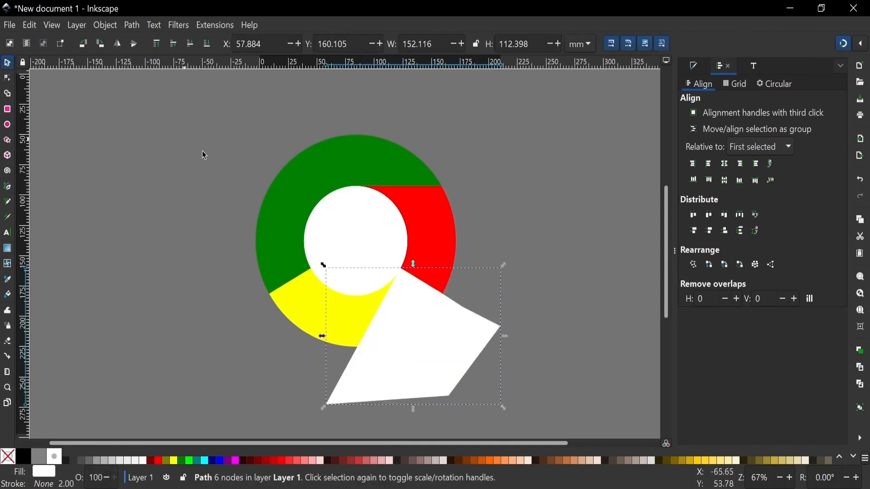
# - Duplicate the yellow sector, raise the copy above the white polygon and combine the two with Intersection
pyautogui.click(314, 285)
pyautogui.press('pageup')
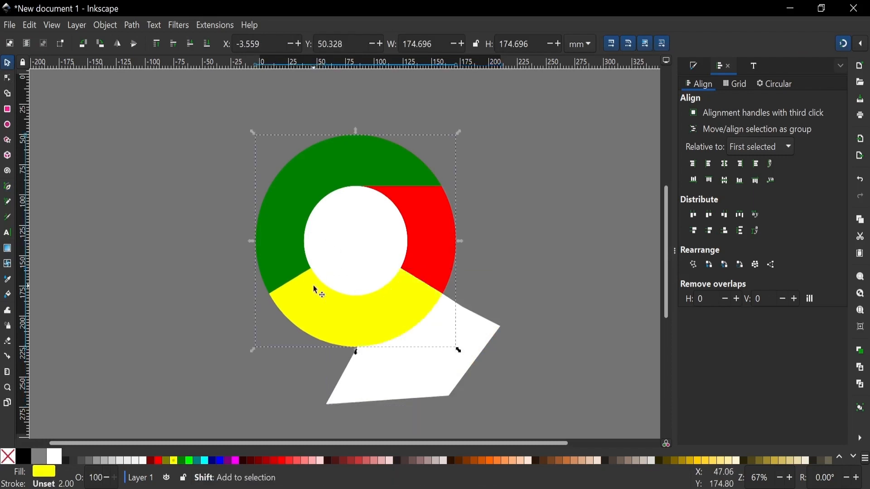
pyautogui.keyDown('shift'); pyautogui.click(430, 368); pyautogui.keyUp('shift')
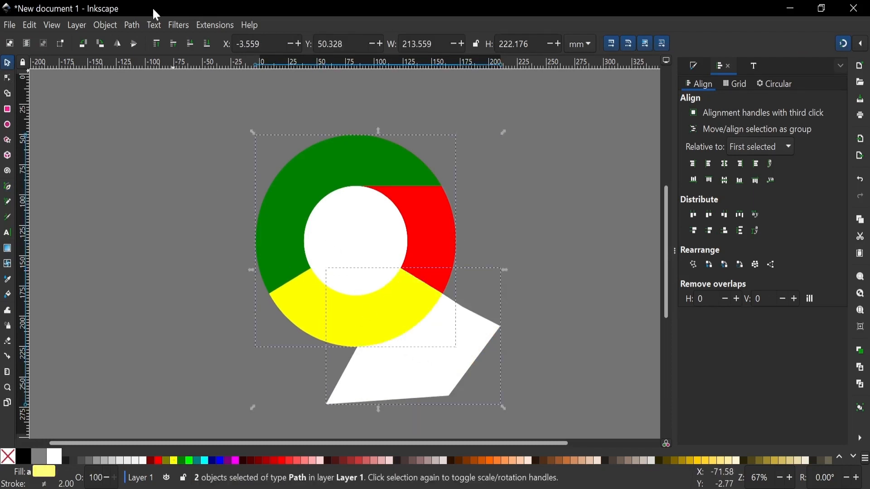
pyautogui.click(134, 27)
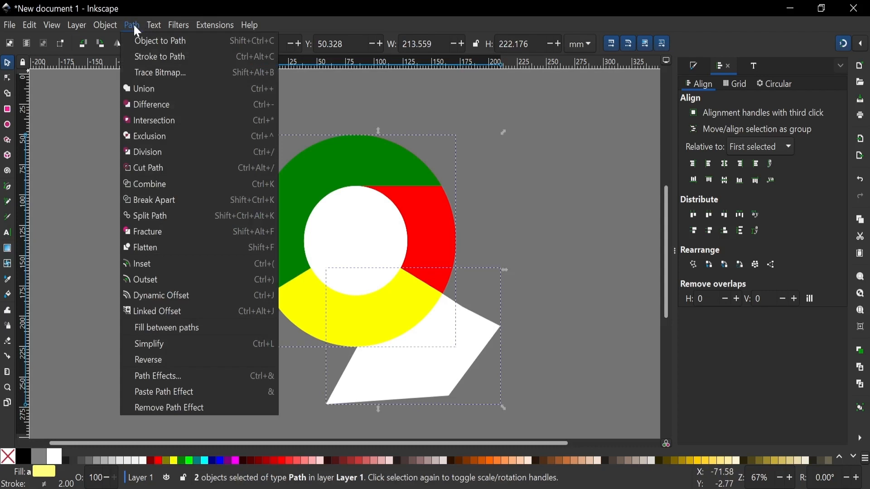
pyautogui.click(154, 116)
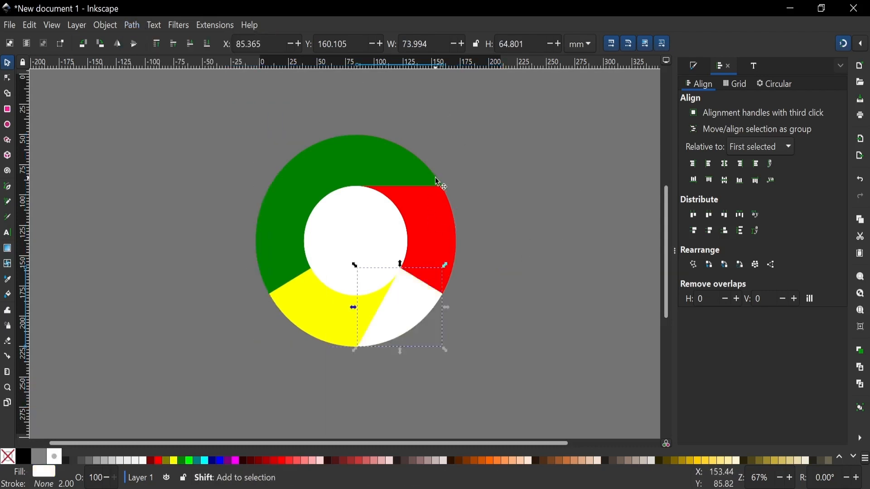
# - Merge the white piece cut from the yellow sector into the red sector with Union
pyautogui.keyDown('shift'); pyautogui.click(430, 211); pyautogui.keyUp('shift')
pyautogui.click(130, 24)
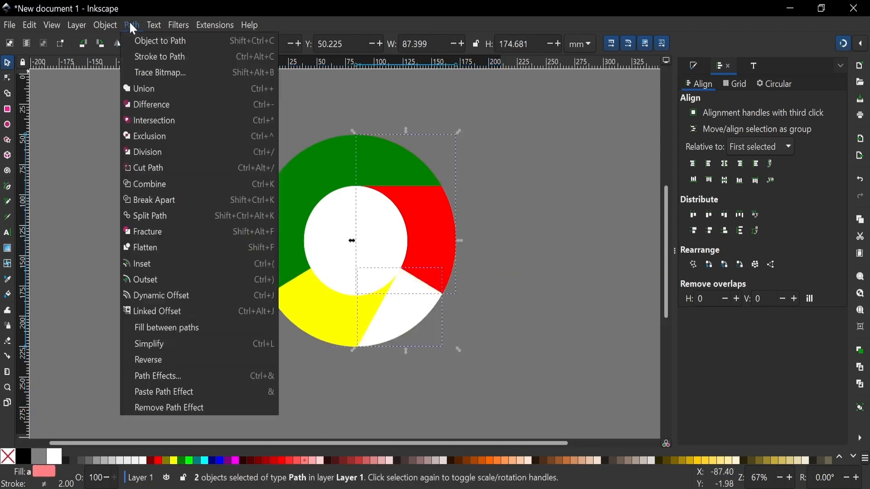
pyautogui.click(144, 92)
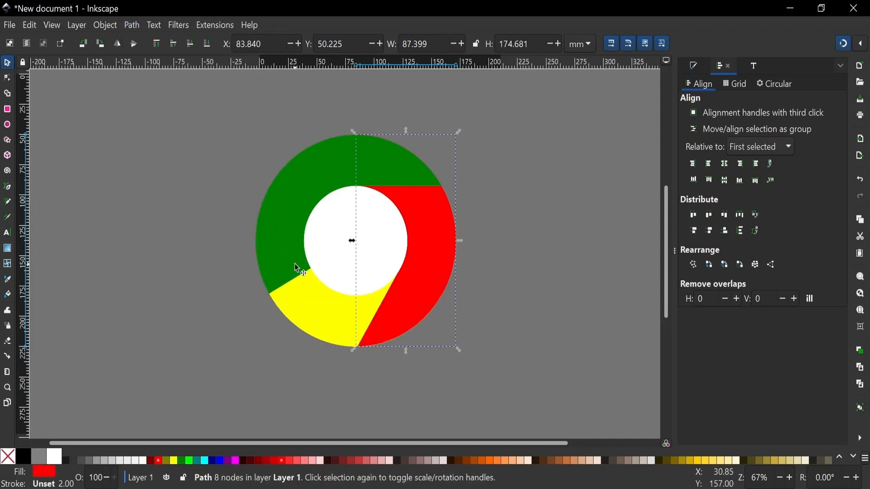
# - Draw a closed four-sided Pen polygon over the green sector's part beside the yellow one, starting at their inner corner
pyautogui.press('b')
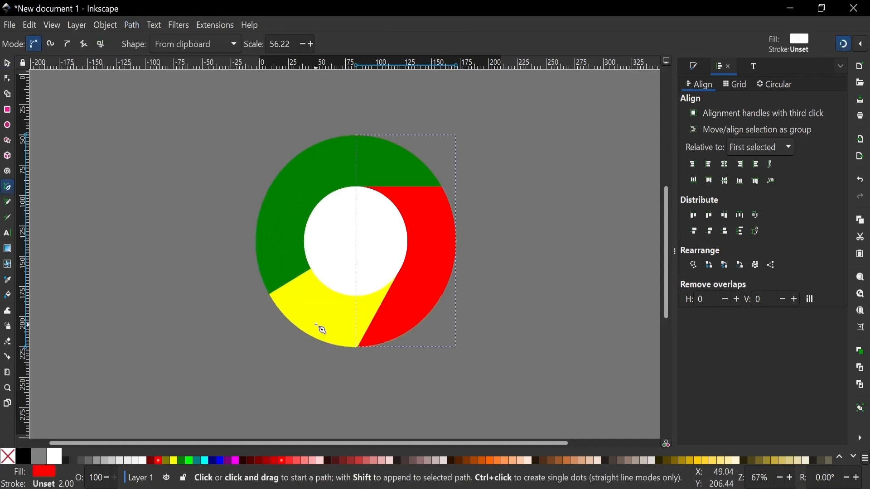
pyautogui.click(312, 270)
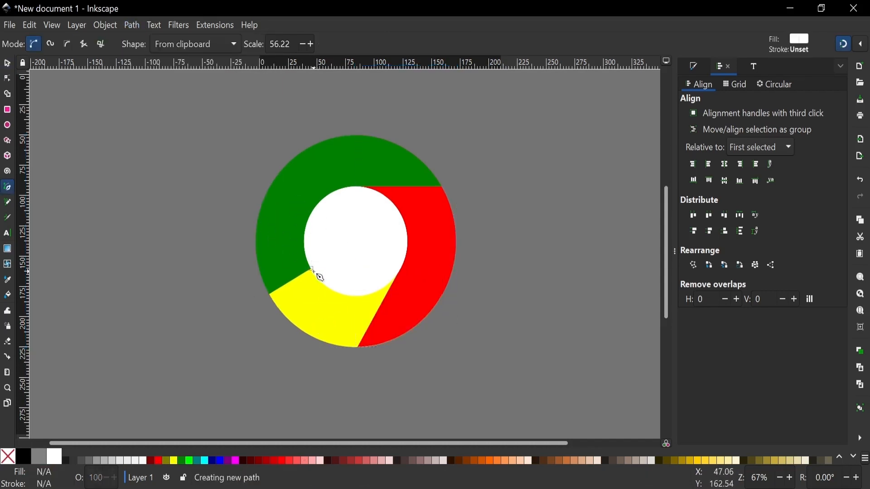
pyautogui.click(244, 144)
pyautogui.click(167, 291)
pyautogui.click(215, 317)
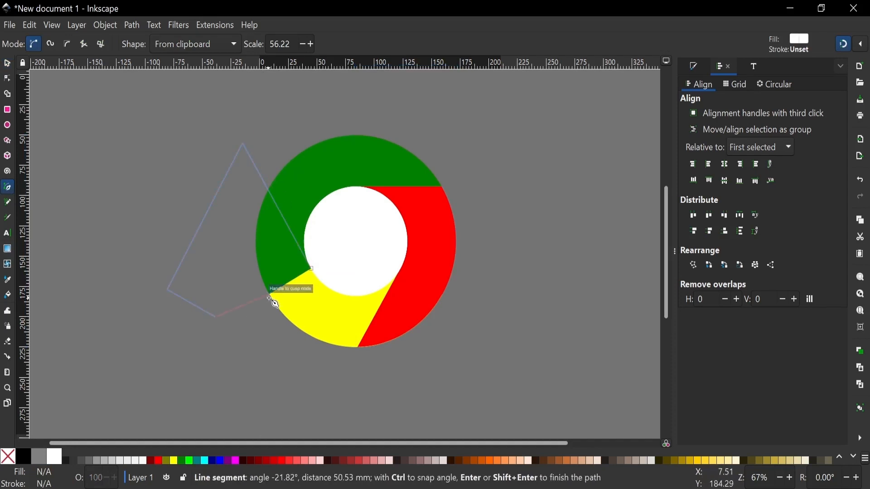
pyautogui.click(270, 299)
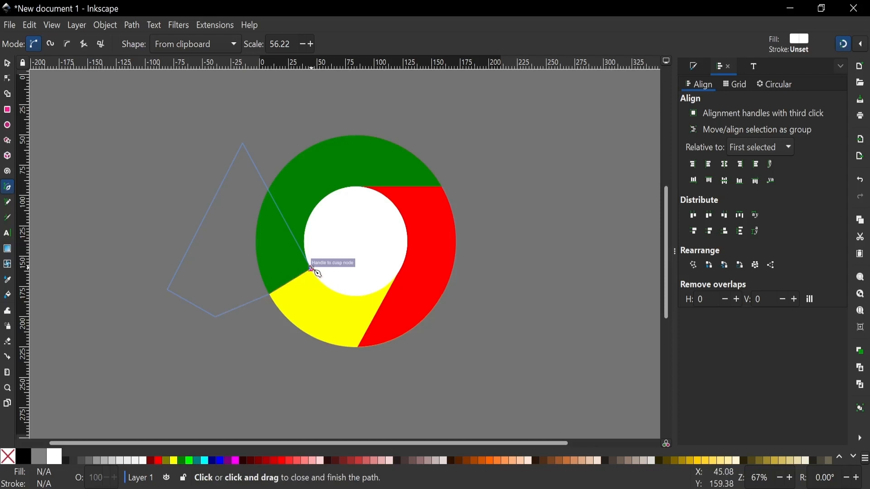
pyautogui.click(312, 270)
# - Duplicate the green sector, raise the copy above the white polygon and combine the two with Intersection
pyautogui.press('s')
pyautogui.click(350, 183)
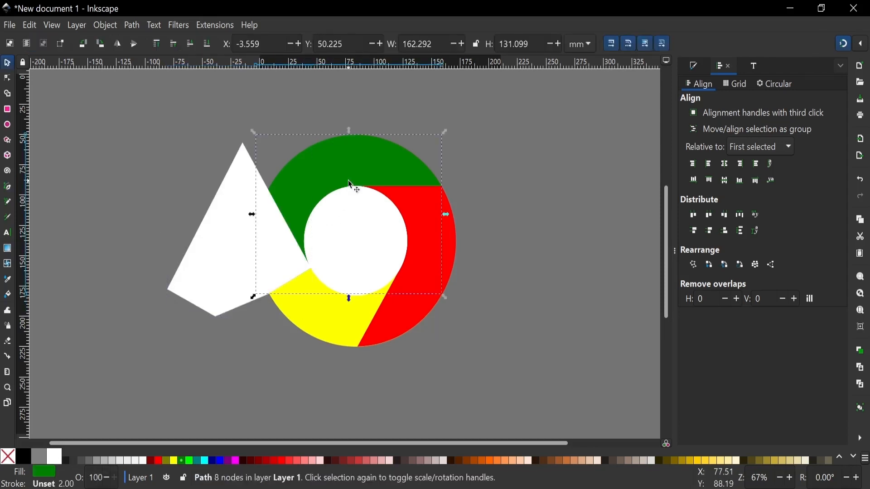
pyautogui.press('Home')
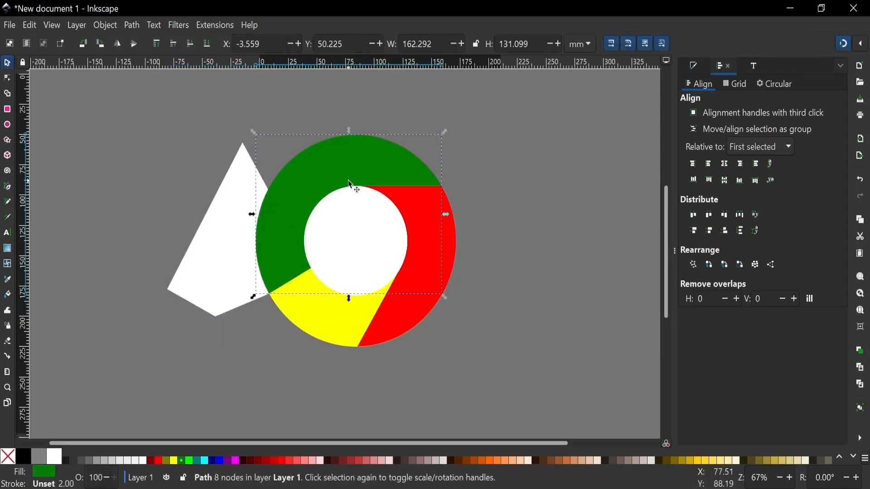
pyautogui.keyDown('shift'); pyautogui.click(220, 246); pyautogui.keyUp('shift')
pyautogui.click(128, 24)
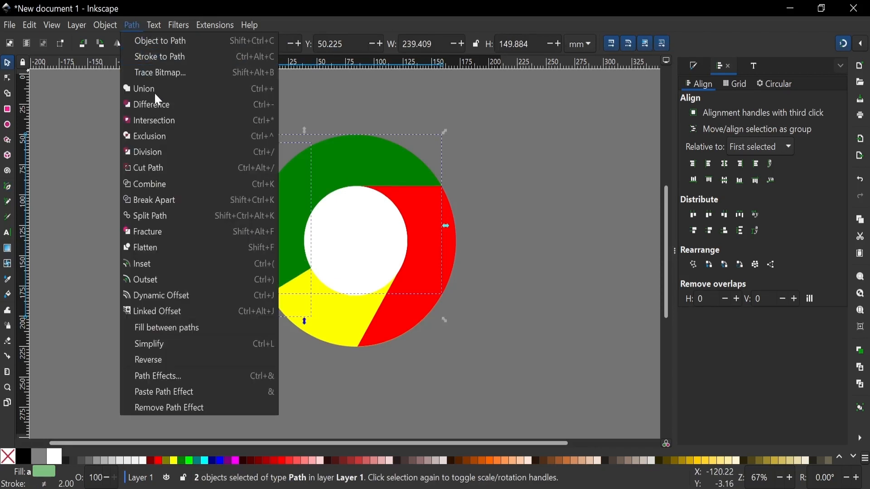
pyautogui.click(168, 120)
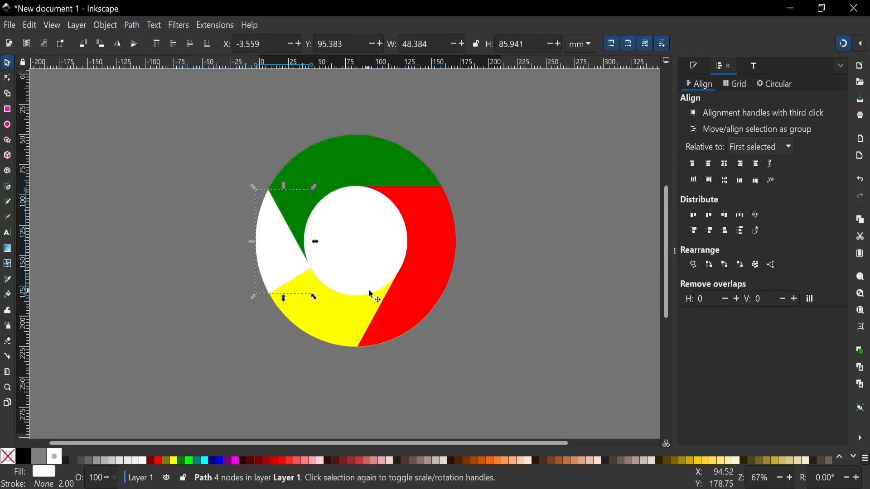
# - Merge the white piece cut from the green sector into the yellow sector with Union
pyautogui.keyDown('shift'); pyautogui.click(346, 308); pyautogui.keyUp('shift')
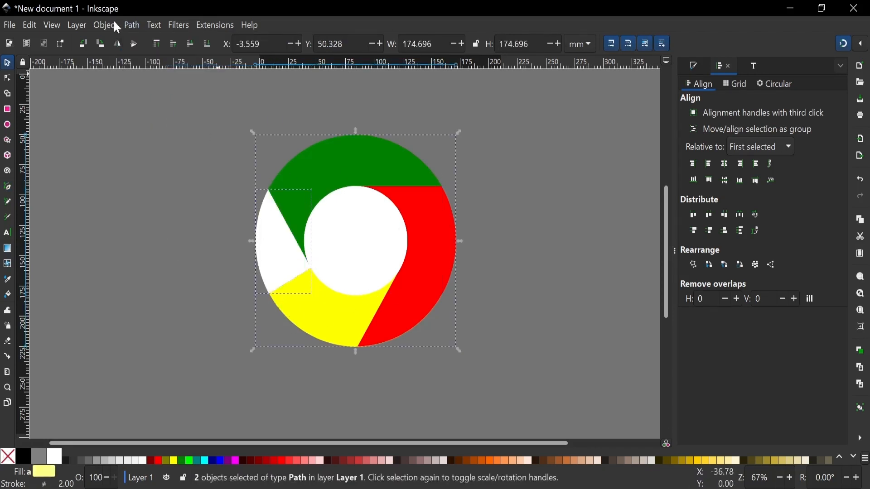
pyautogui.click(127, 26)
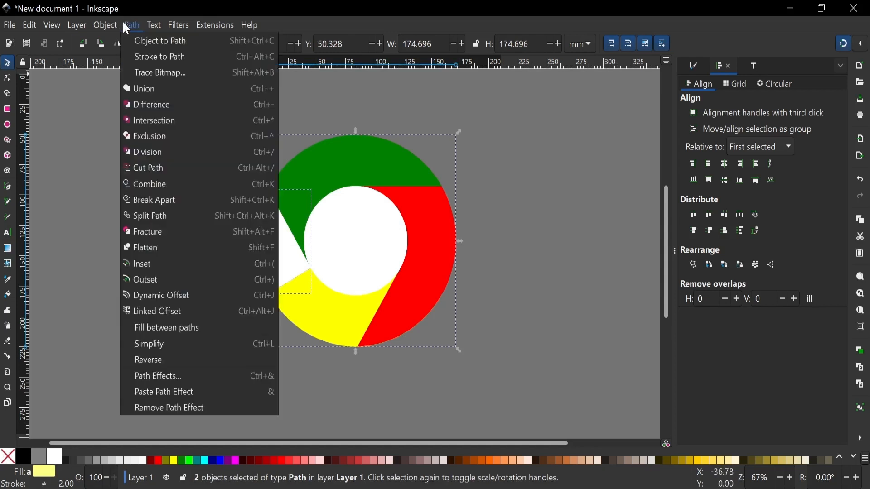
pyautogui.click(144, 87)
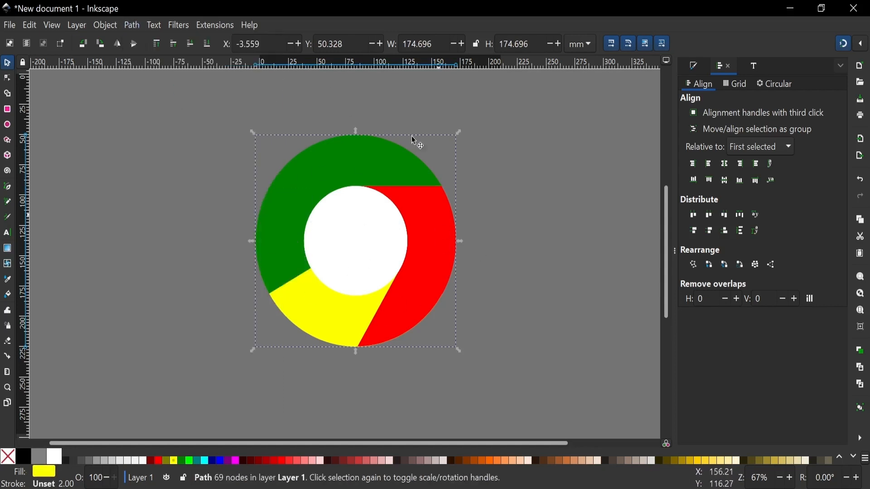
# - Duplicate the yellow sector, raise the copy to the top and subtract it from the green sector with Difference
pyautogui.click(316, 312)
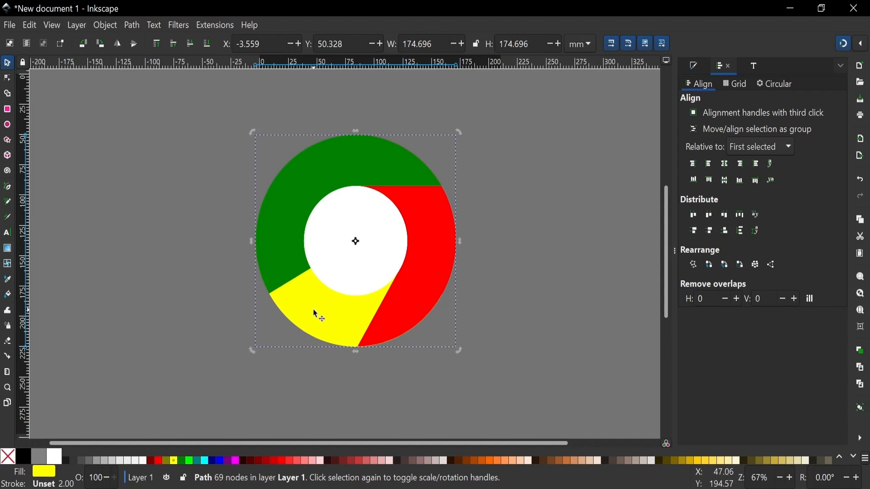
pyautogui.press('Home')
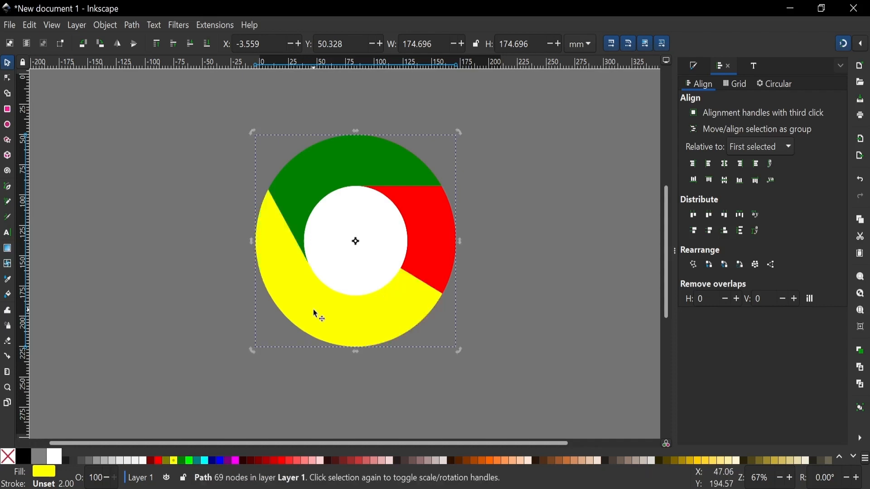
pyautogui.keyDown('shift'); pyautogui.click(375, 160); pyautogui.keyUp('shift')
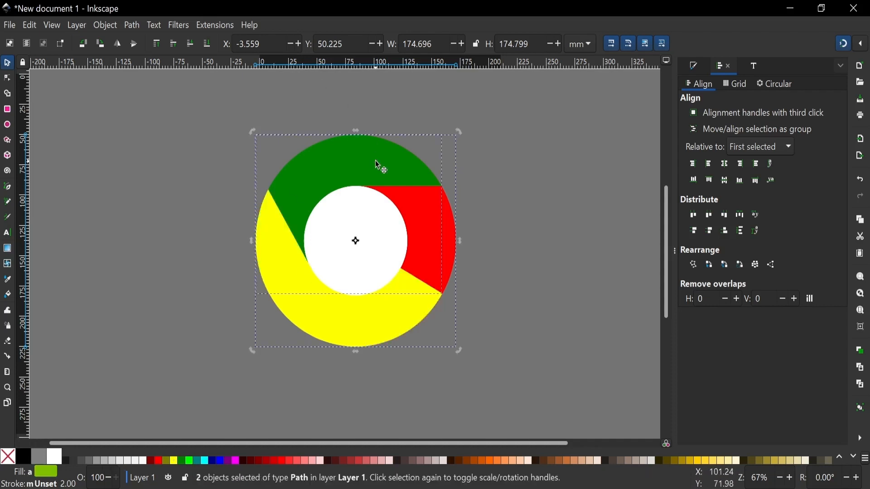
pyautogui.click(133, 25)
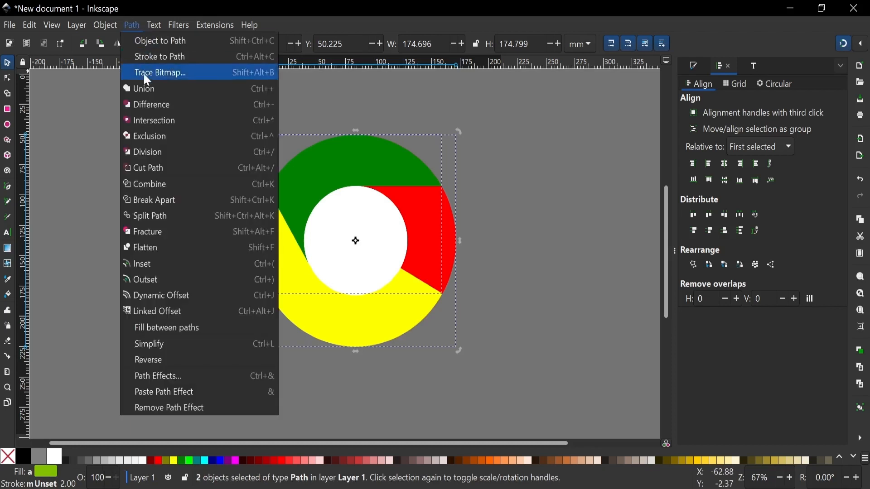
pyautogui.click(157, 101)
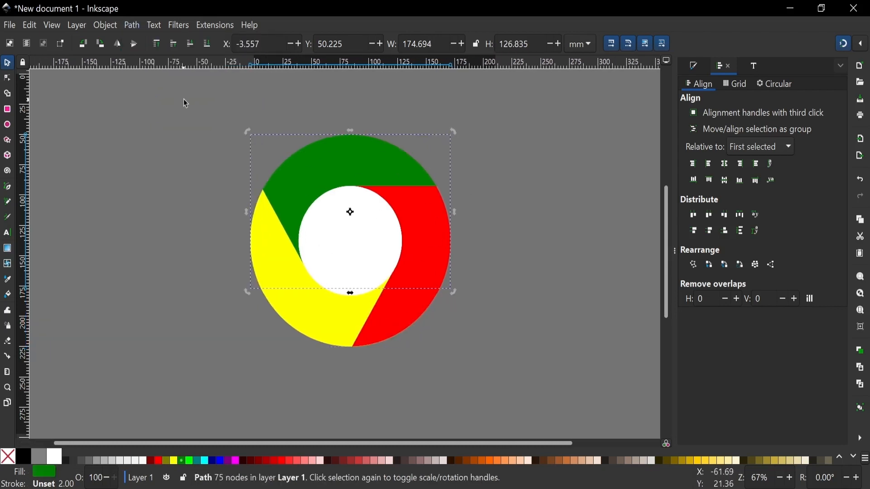
# - Select the whole logo and rotate it counterclockwise by a third of a turn, bringing the red sector to the top
pyautogui.click(227, 114)
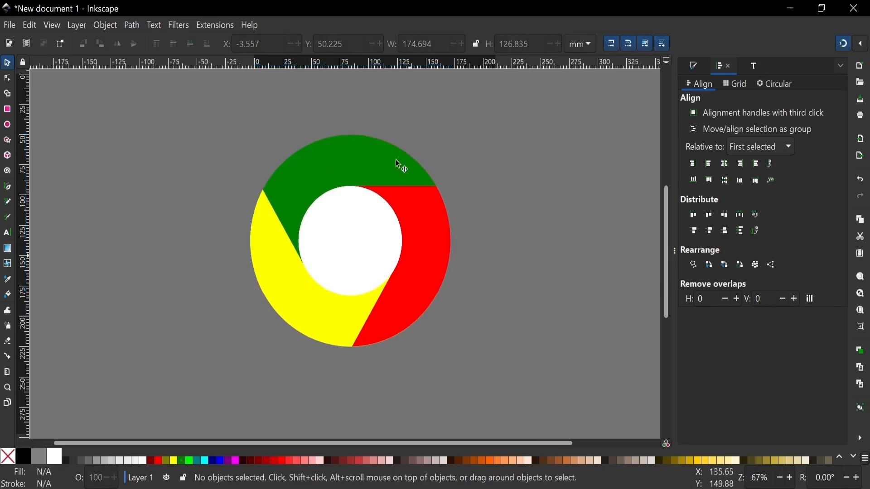
pyautogui.click(336, 258)
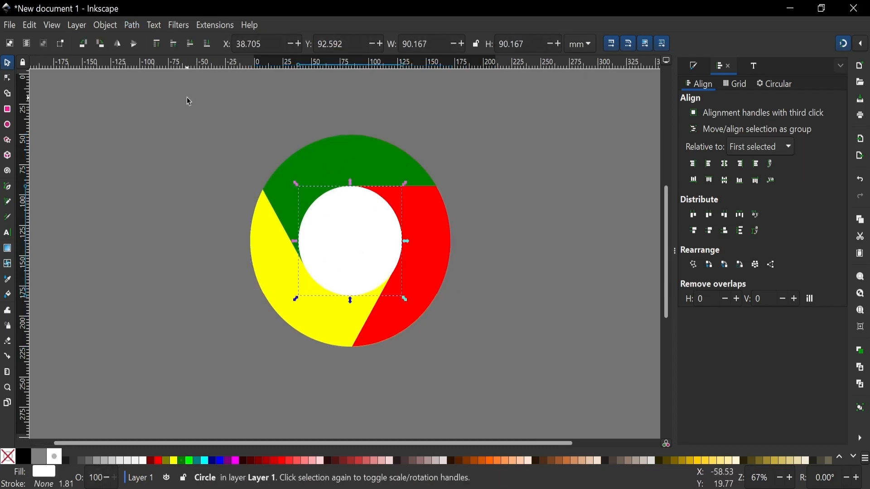
pyautogui.moveTo(174, 103); pyautogui.dragTo(535, 396)
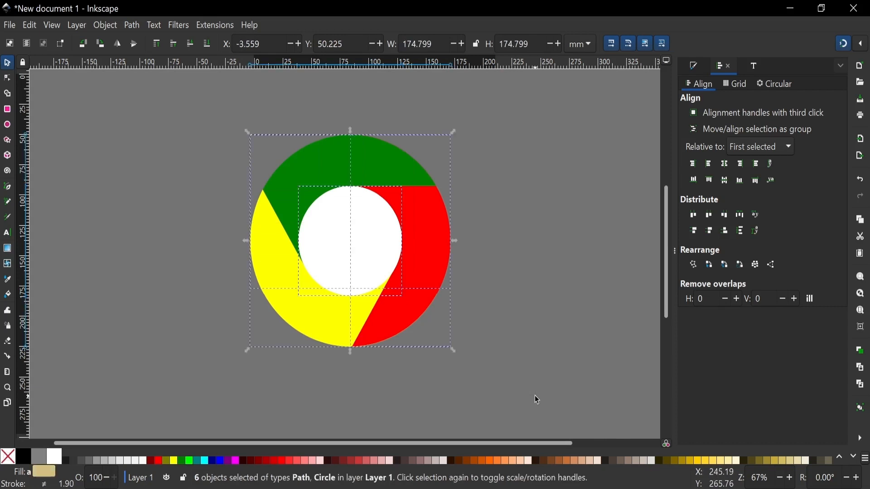
pyautogui.click(405, 228)
pyautogui.moveTo(246, 352); pyautogui.dragTo(483, 283)
pyautogui.click(549, 196)
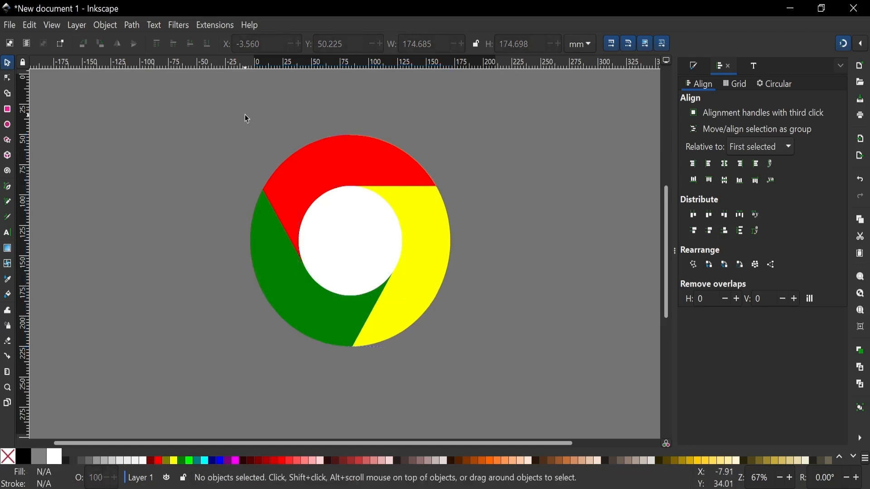
# - Duplicate the white centre circle, fill the copy with teal and scale it around its centre to about 75 mm in diameter
pyautogui.scroll(-1, 245, 117)
pyautogui.click(352, 202)
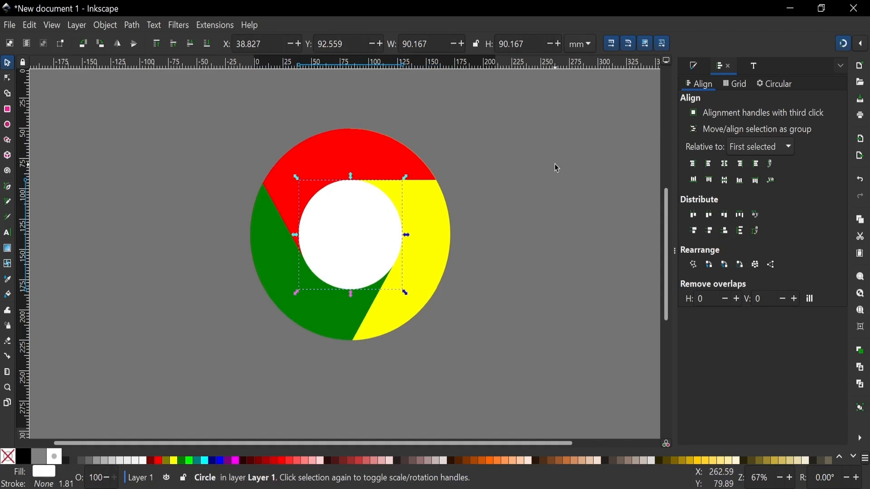
pyautogui.click(200, 462)
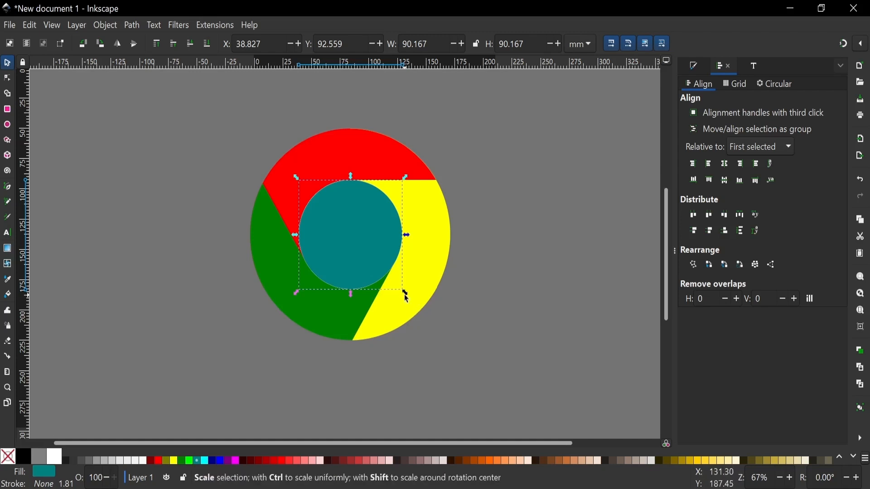
pyautogui.moveTo(404, 293); pyautogui.dragTo(401, 282)
pyautogui.click(592, 189)
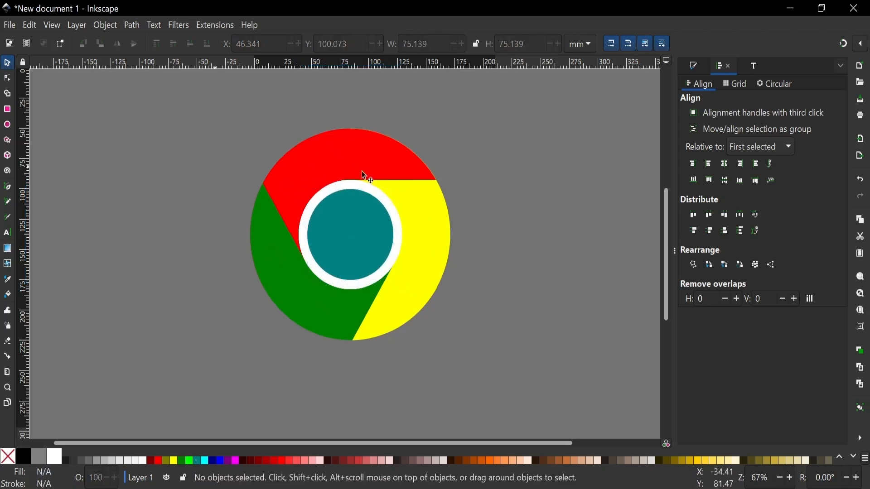
# - Fill the inner teal circle with blue #0066FF and deselect it
pyautogui.click(352, 232)
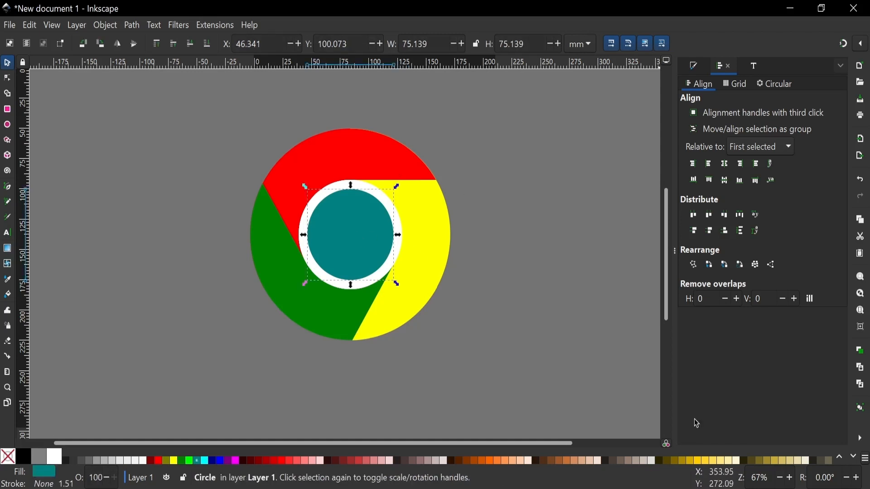
pyautogui.click(854, 457)
pyautogui.click(854, 457)
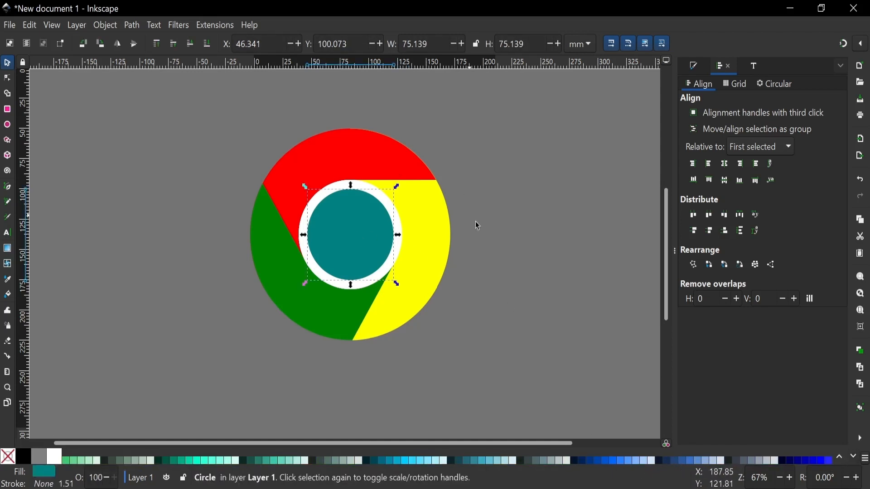
pyautogui.click(614, 461)
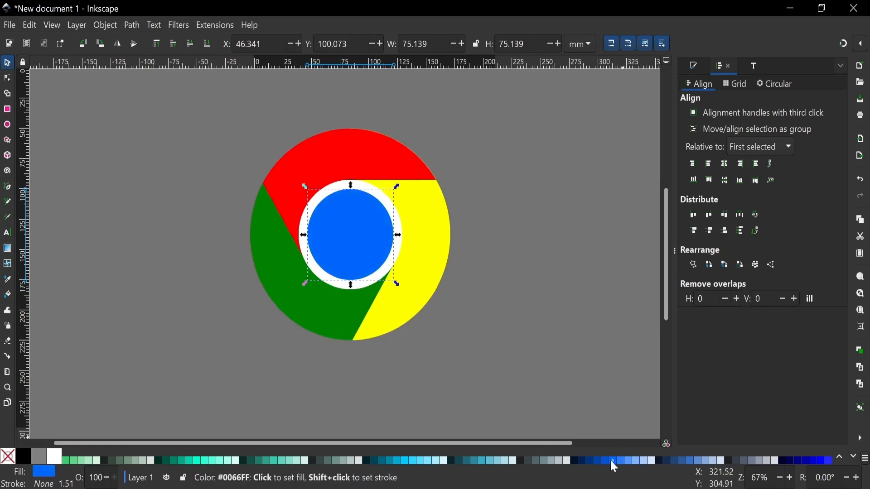
pyautogui.click(504, 261)
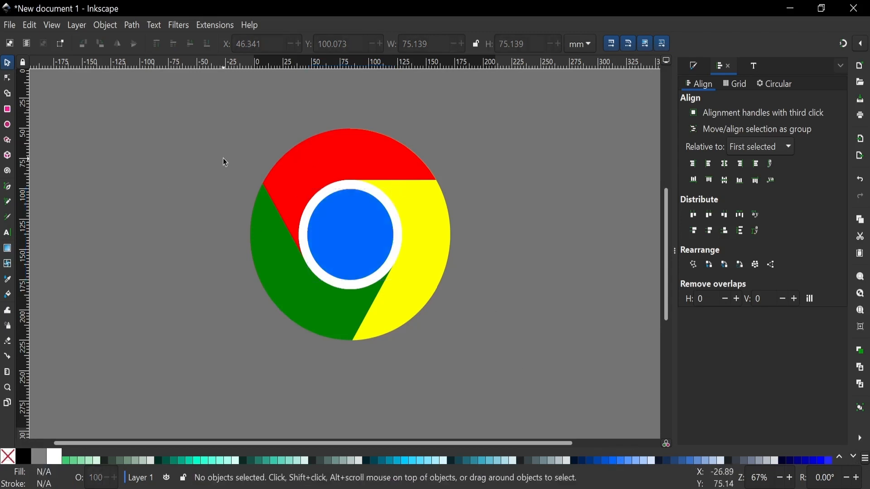